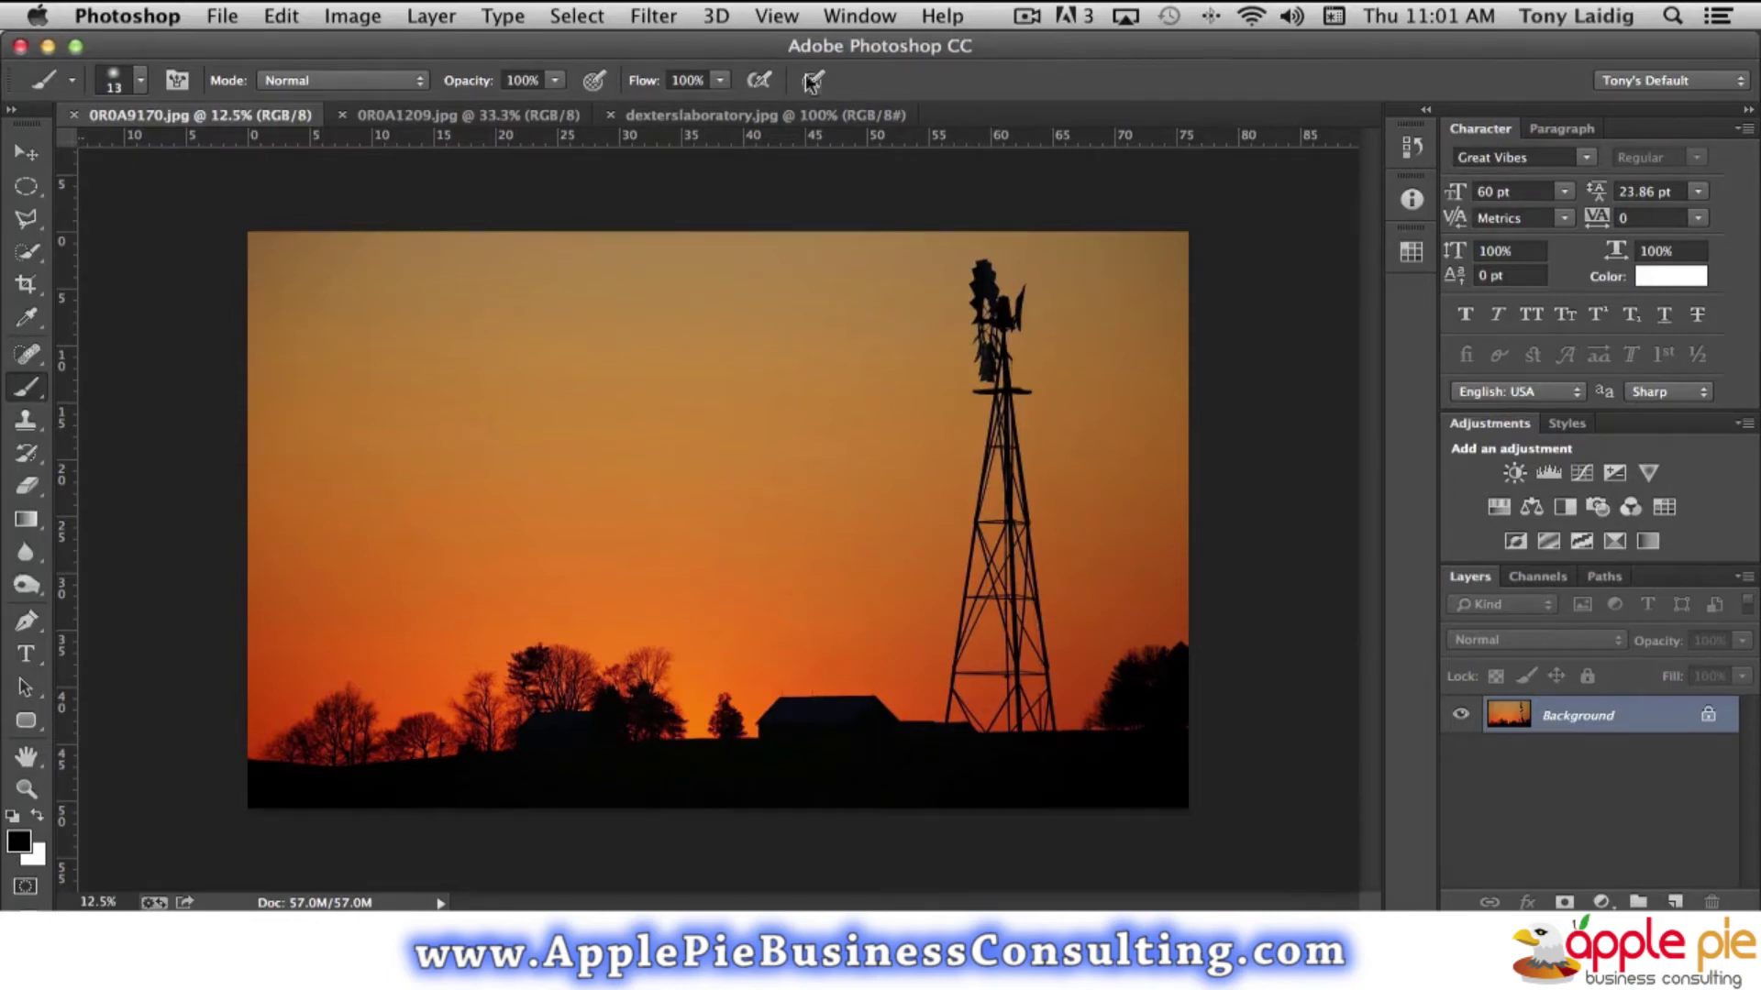
# Open Image Size for the windmill photo, currently 5469 × 3645 px at 72 ppi
pyautogui.click(353, 16)
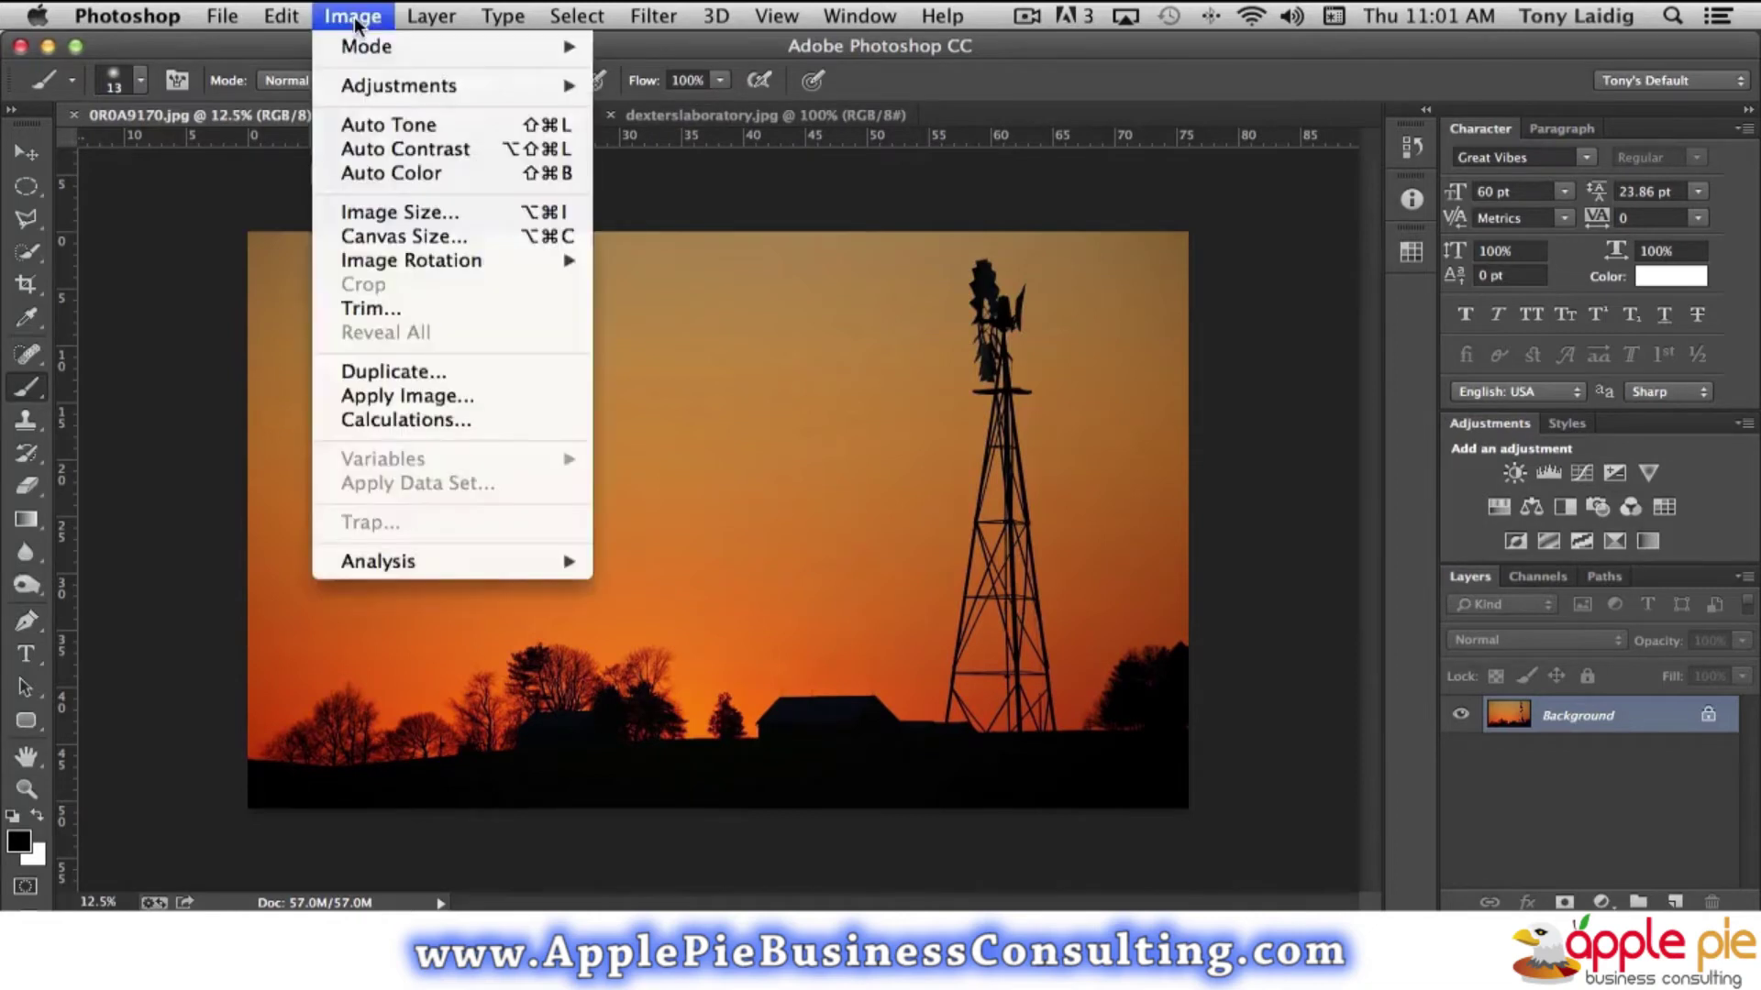
pyautogui.click(420, 211)
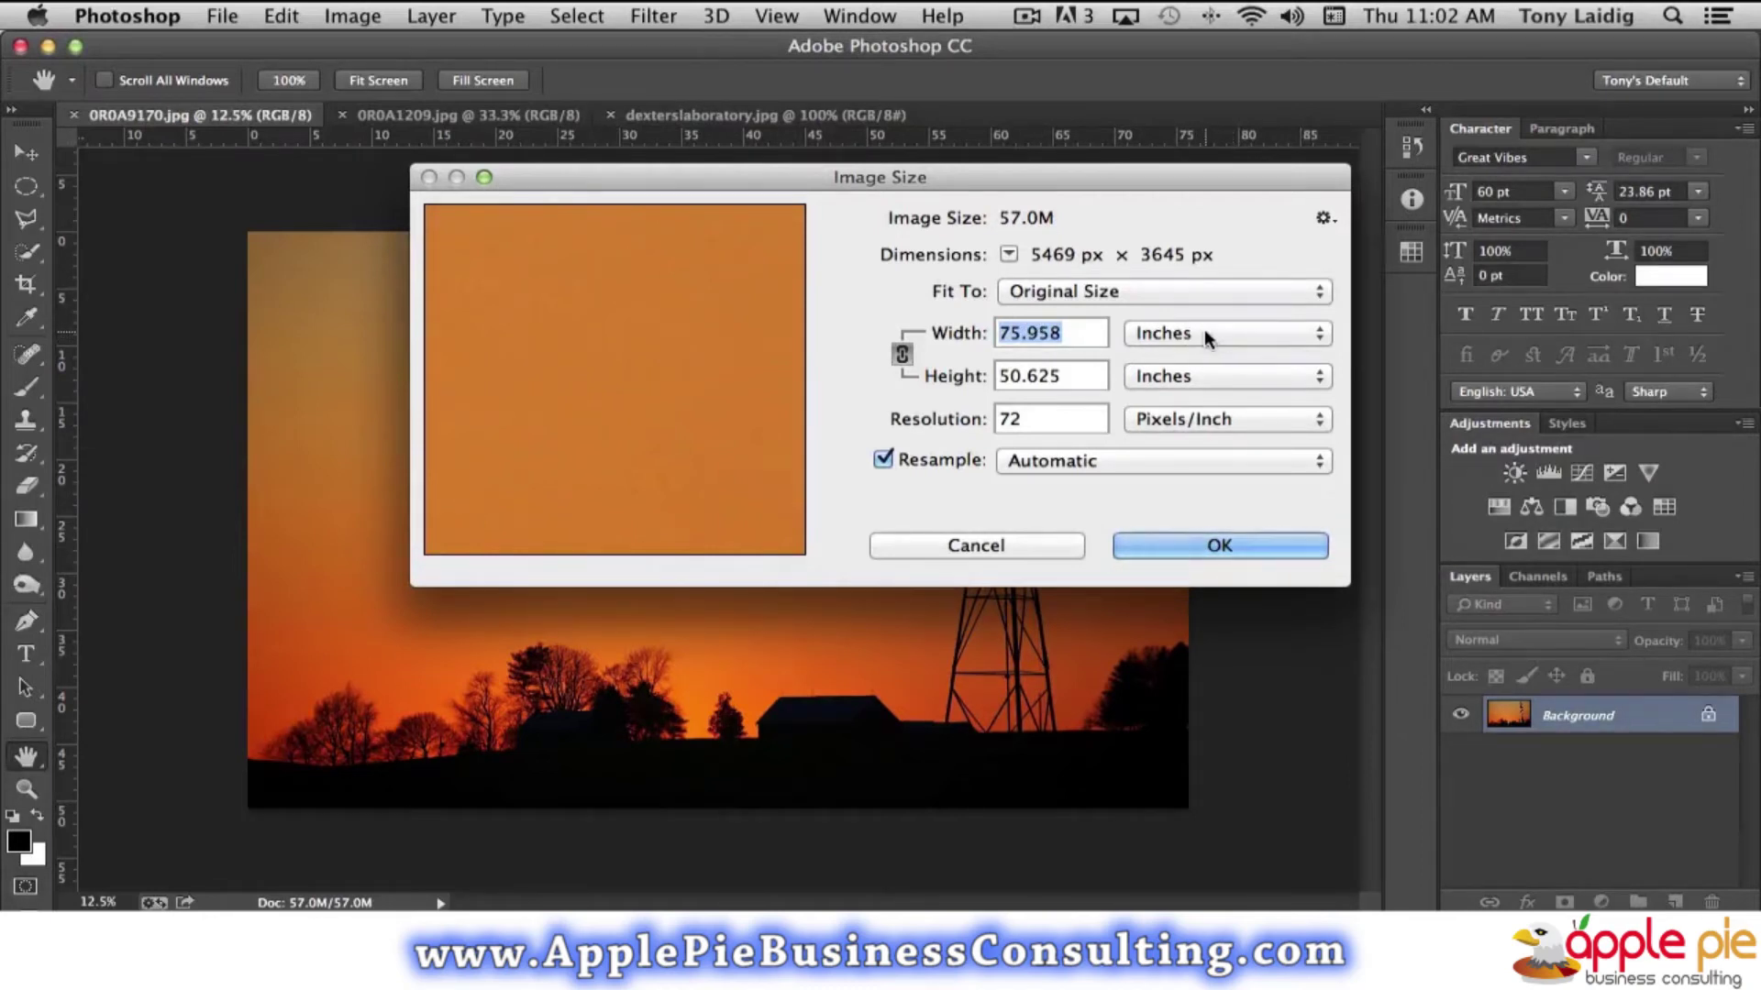
# Switch the Width units from Inches to Pixels and enter a width of 851, giving 567 px height
pyautogui.click(1204, 338)
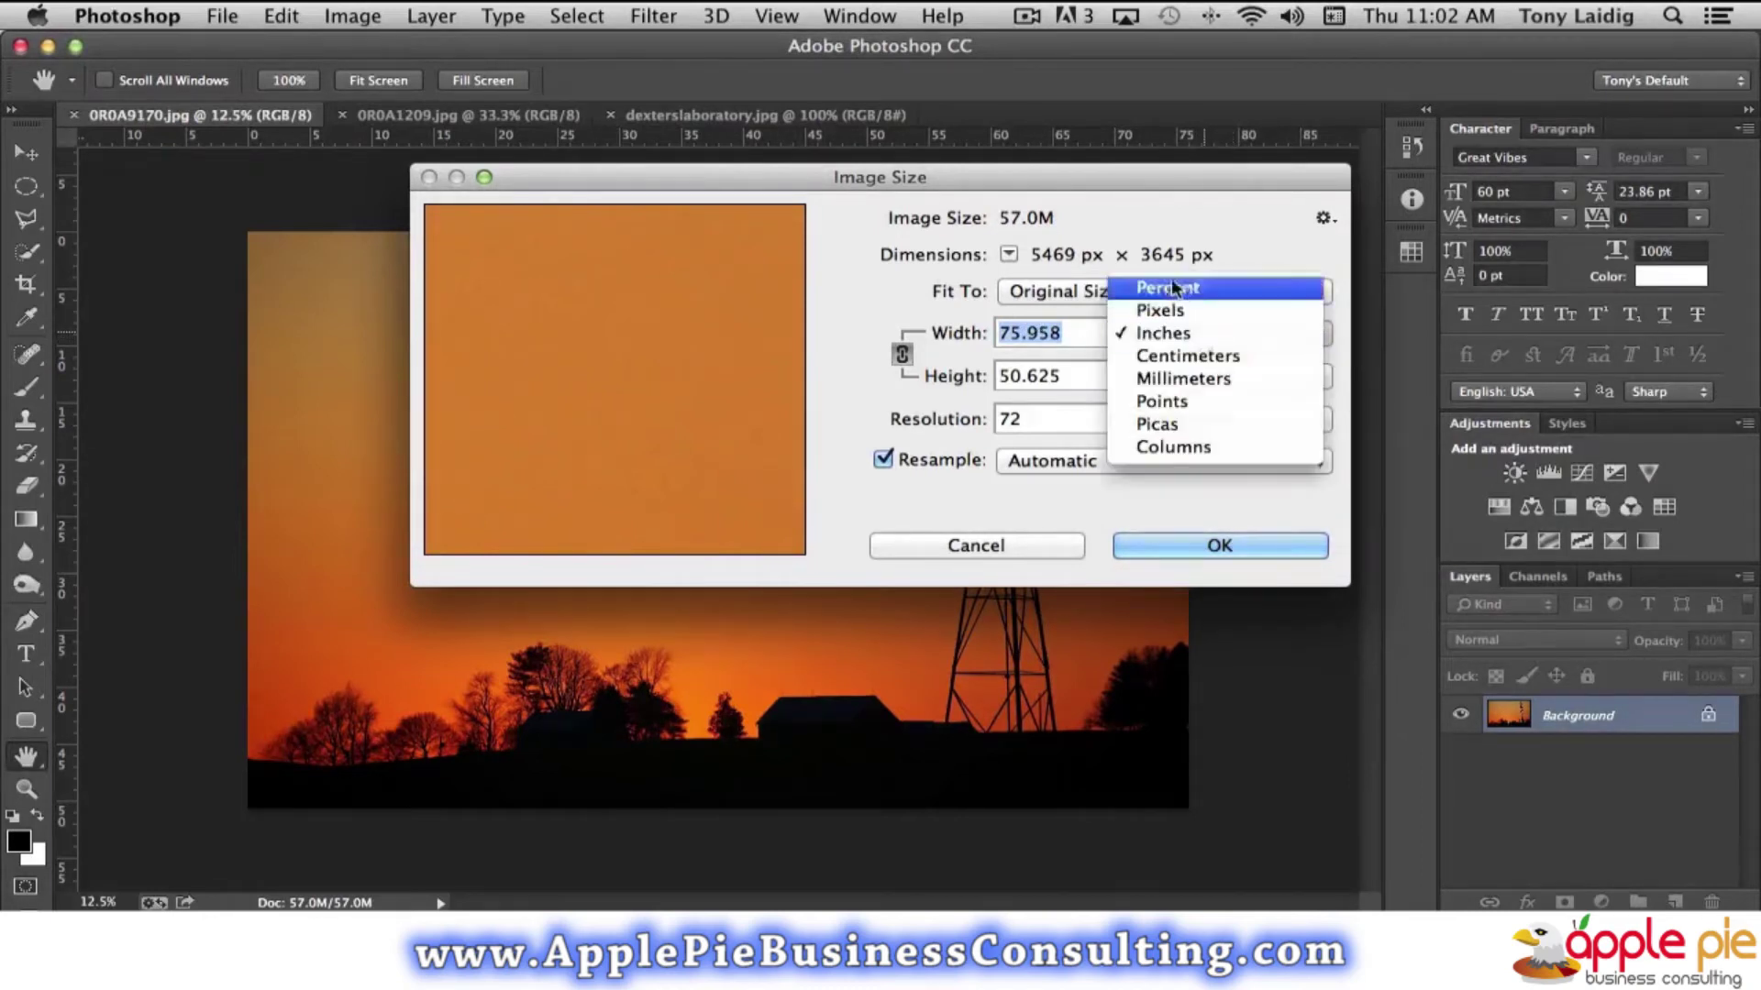
pyautogui.click(1164, 309)
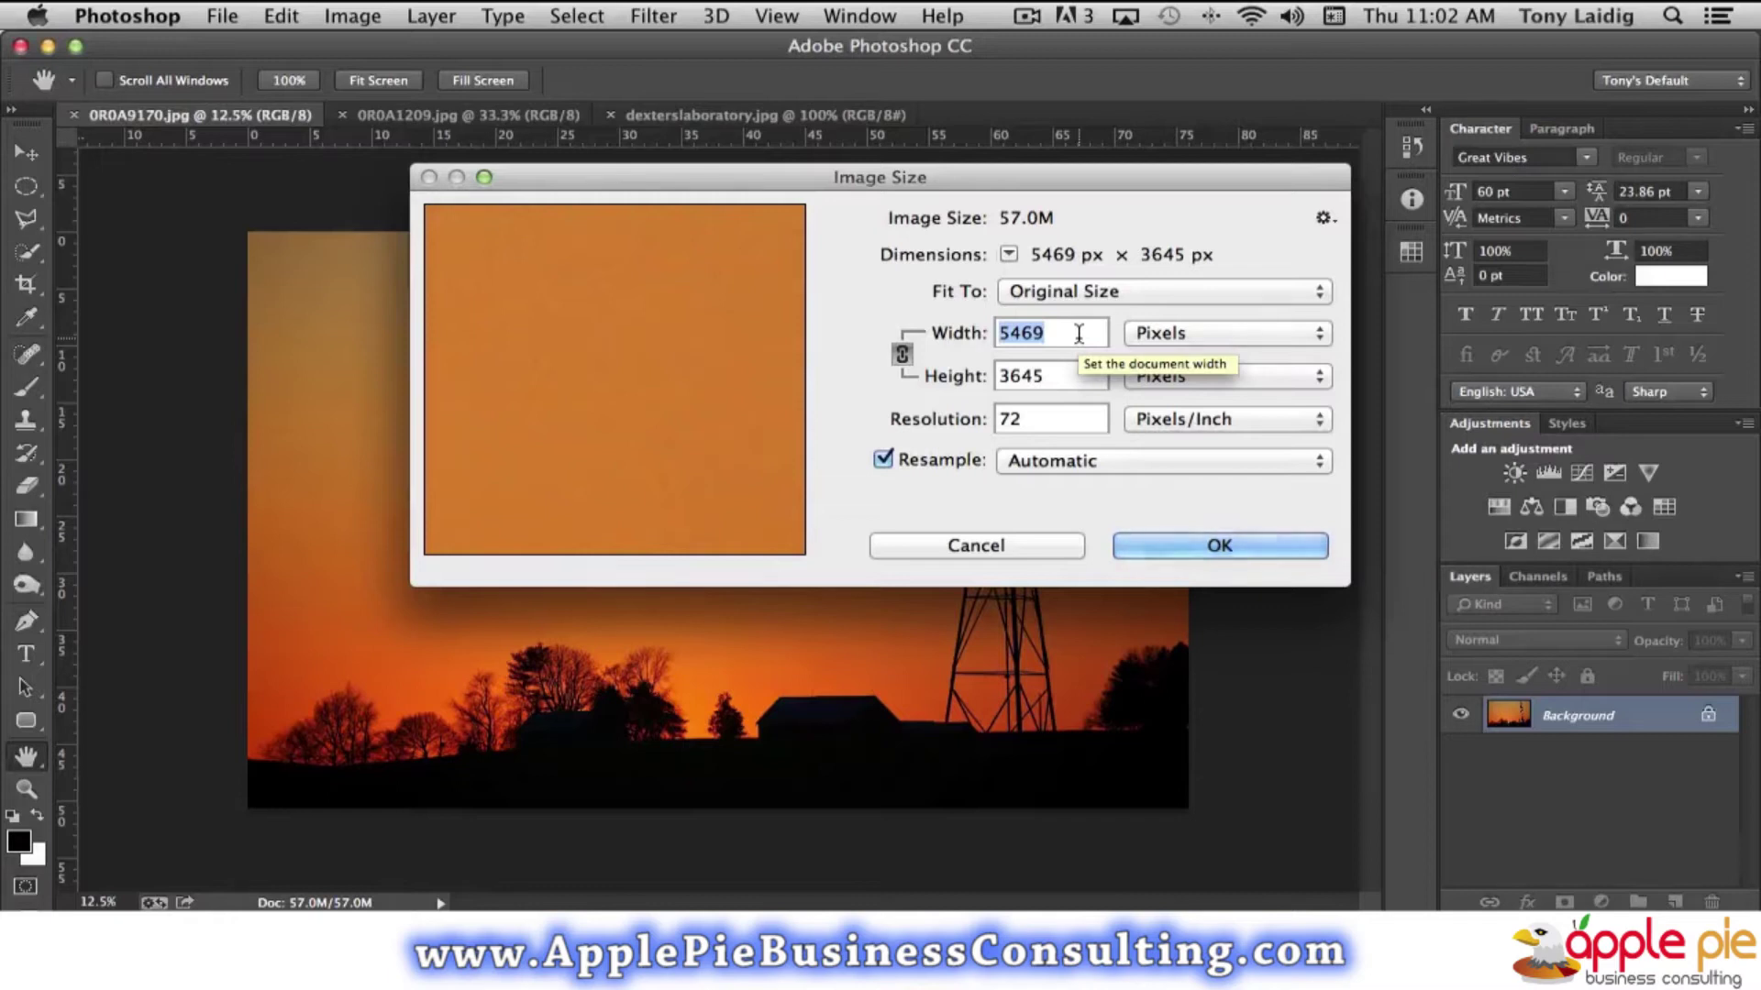
pyautogui.write('851')
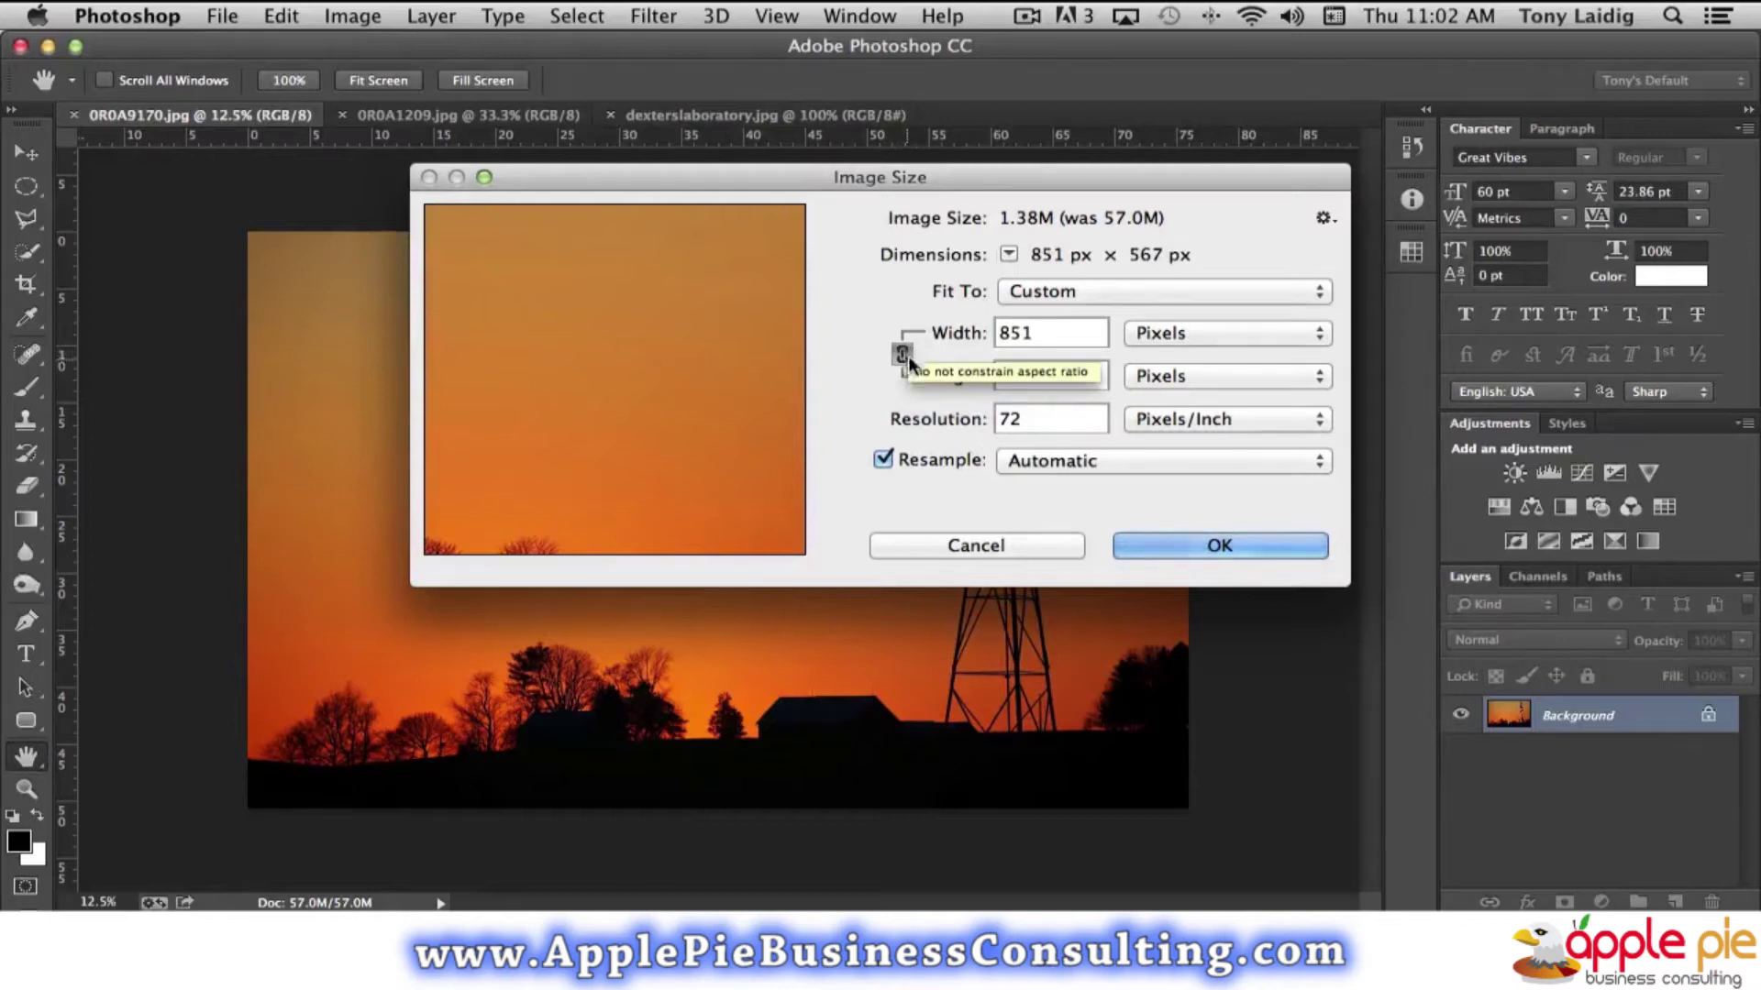
# Relink the proportions, re-enter 851 px width, and apply the 851 × 567 resize
pyautogui.click(903, 356)
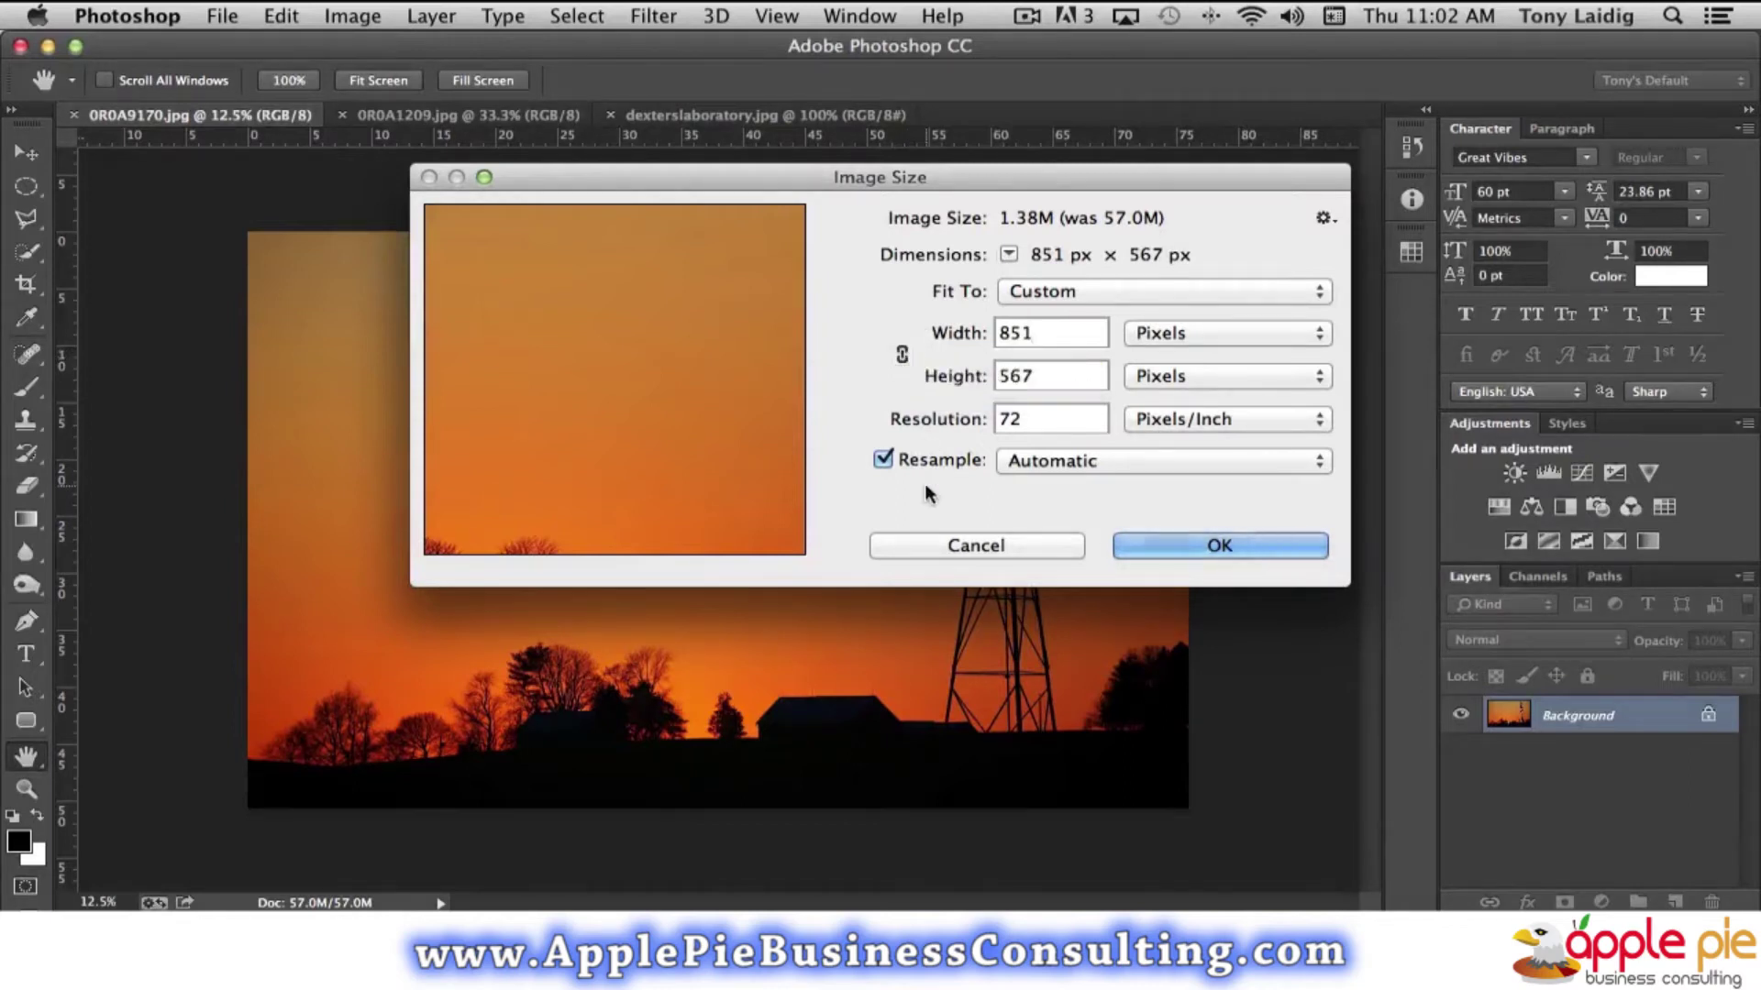
pyautogui.click(1057, 377)
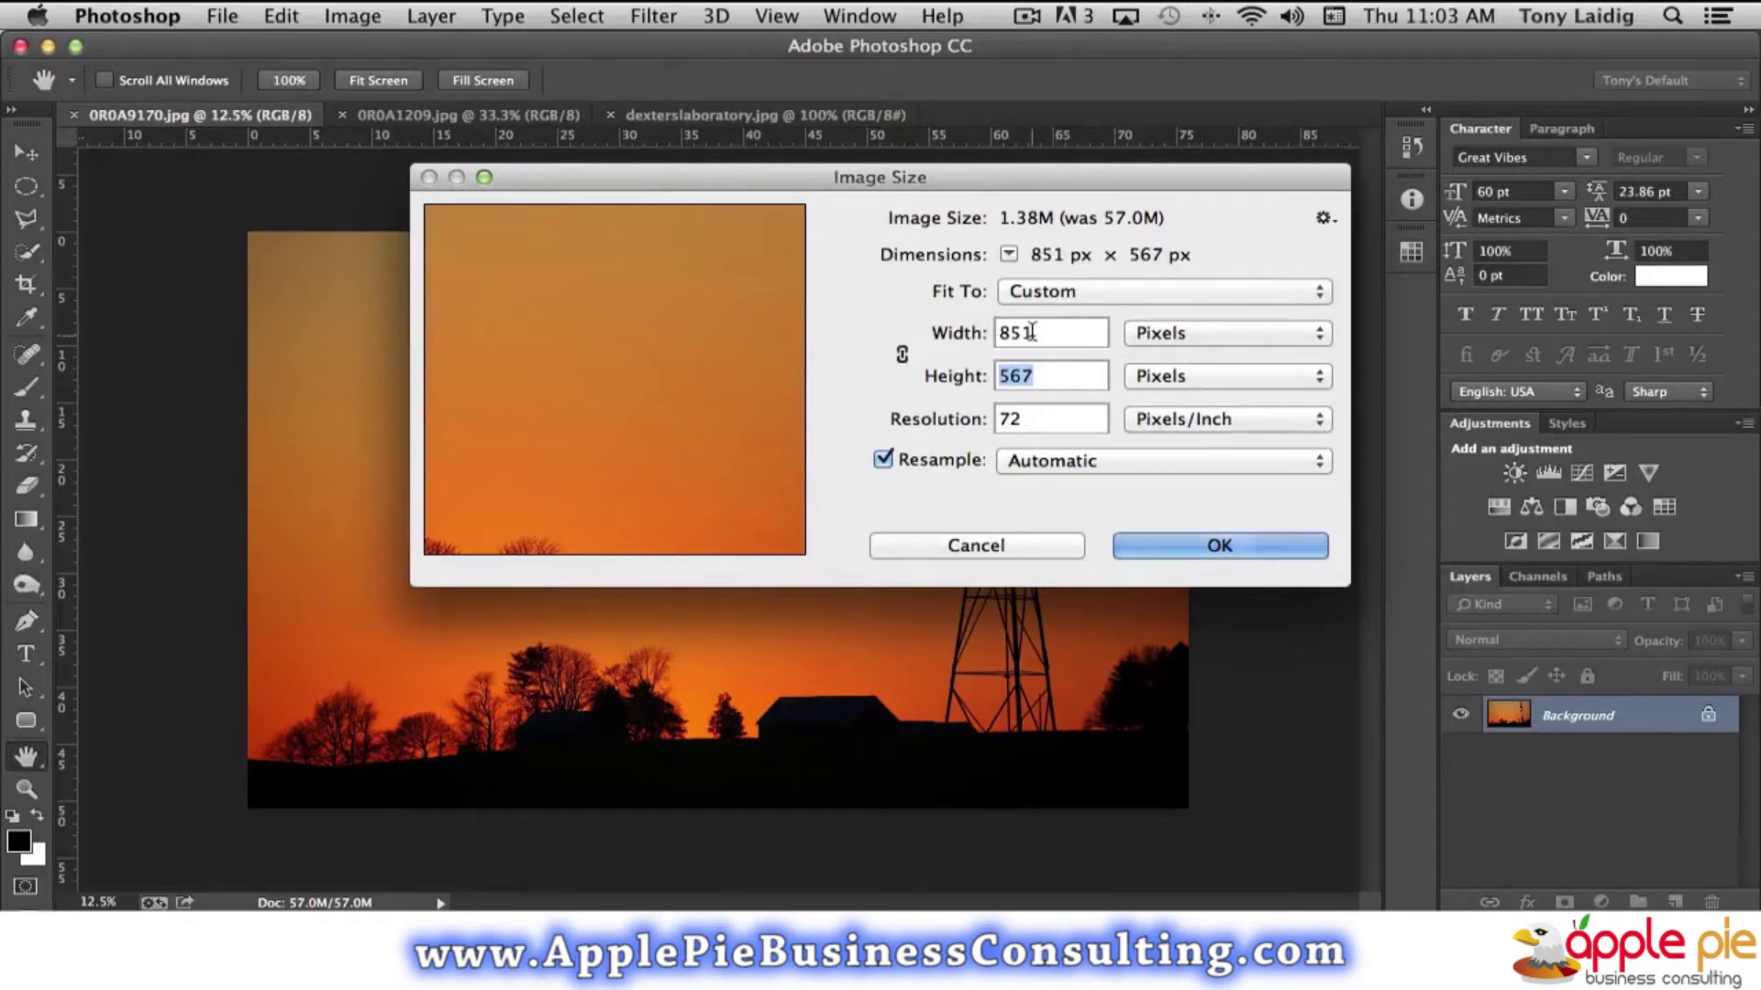
pyautogui.click(902, 354)
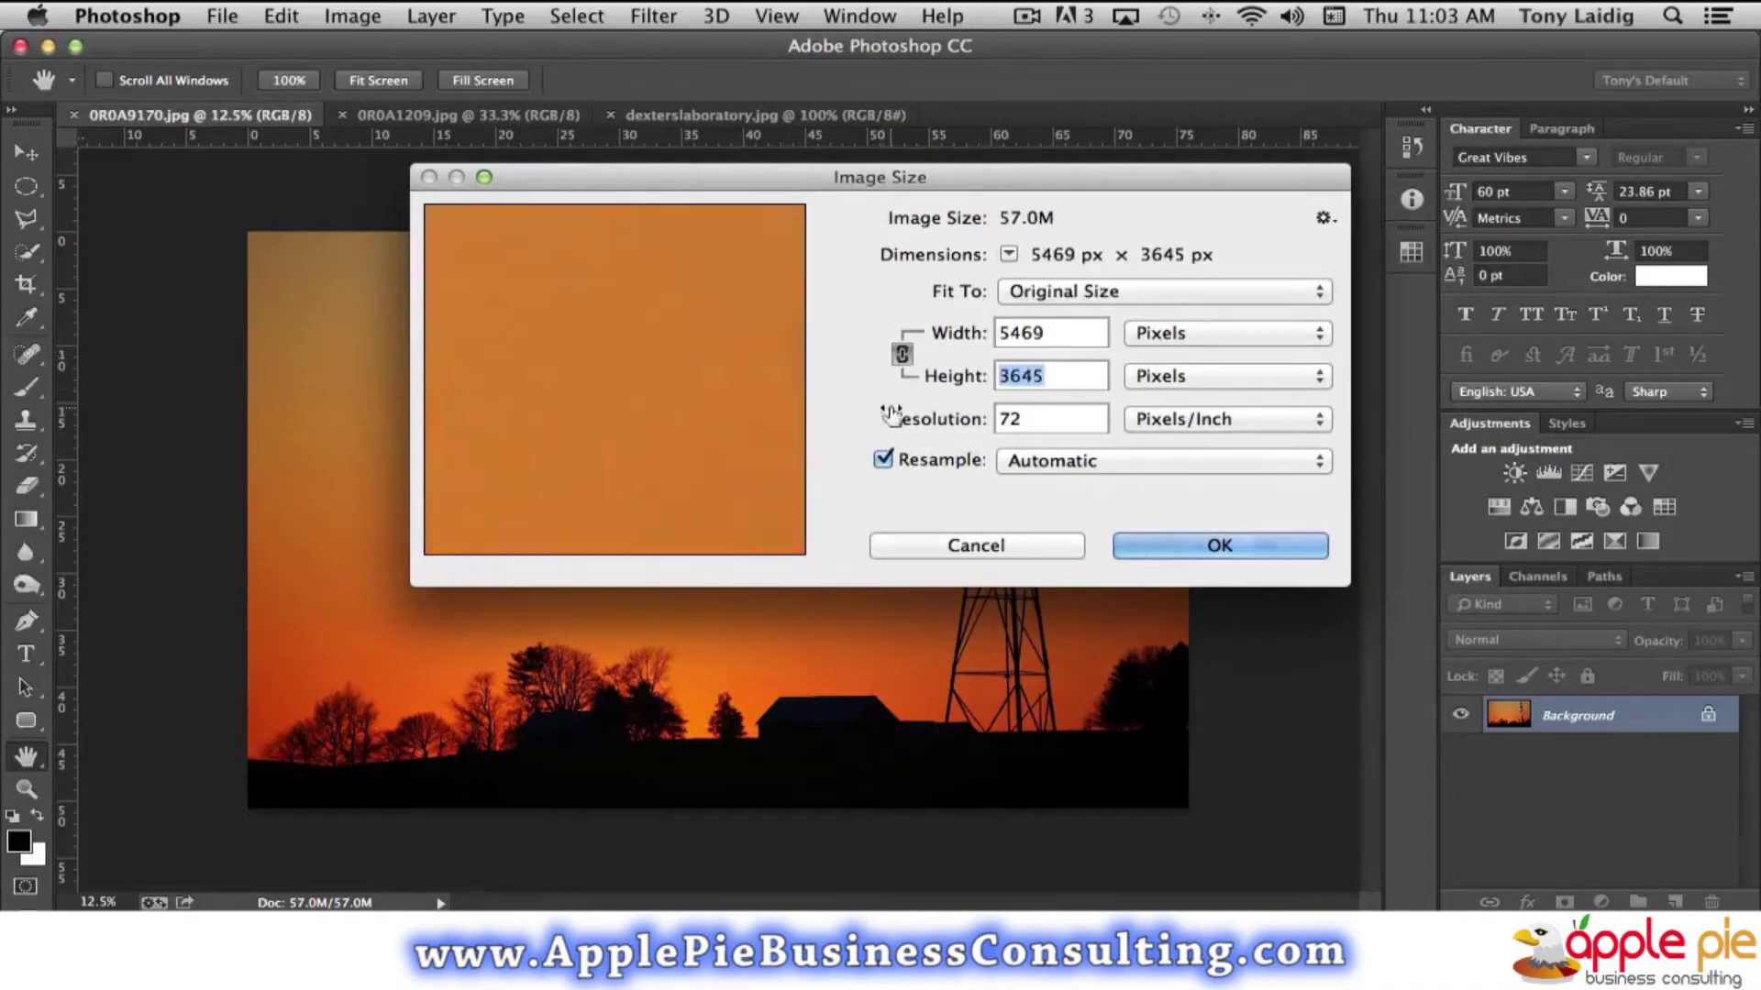
pyautogui.click(985, 331)
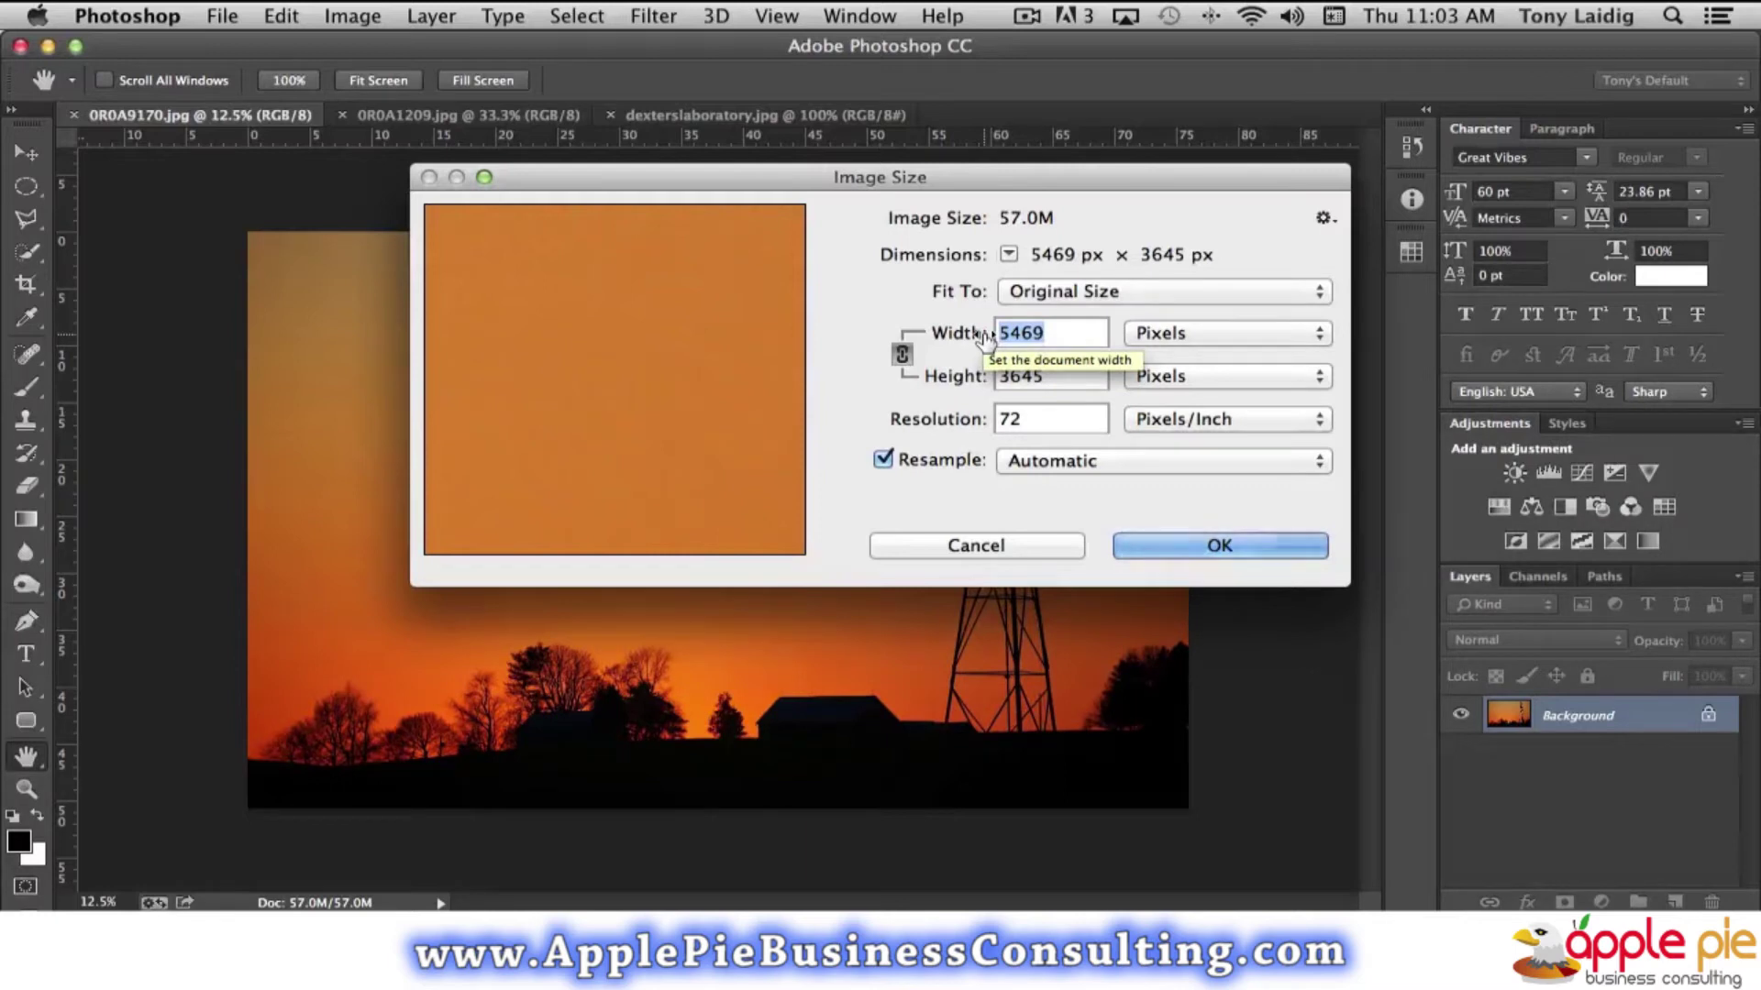
pyautogui.write('851')
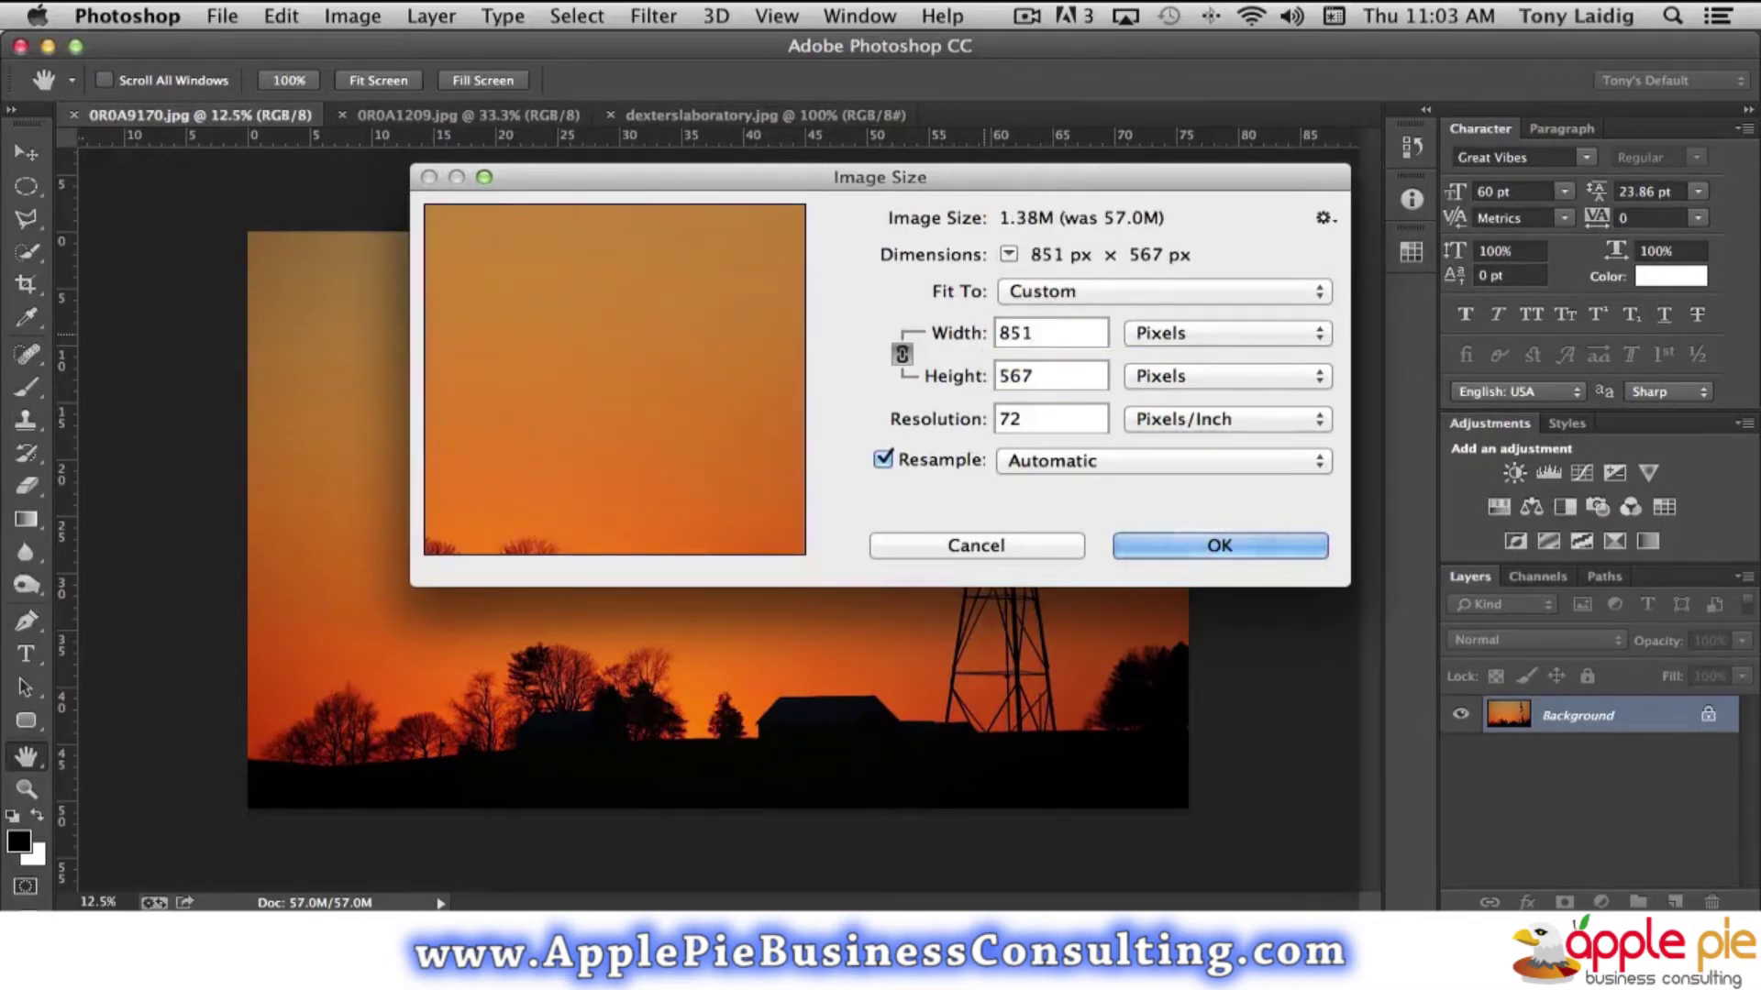
pyautogui.click(1230, 539)
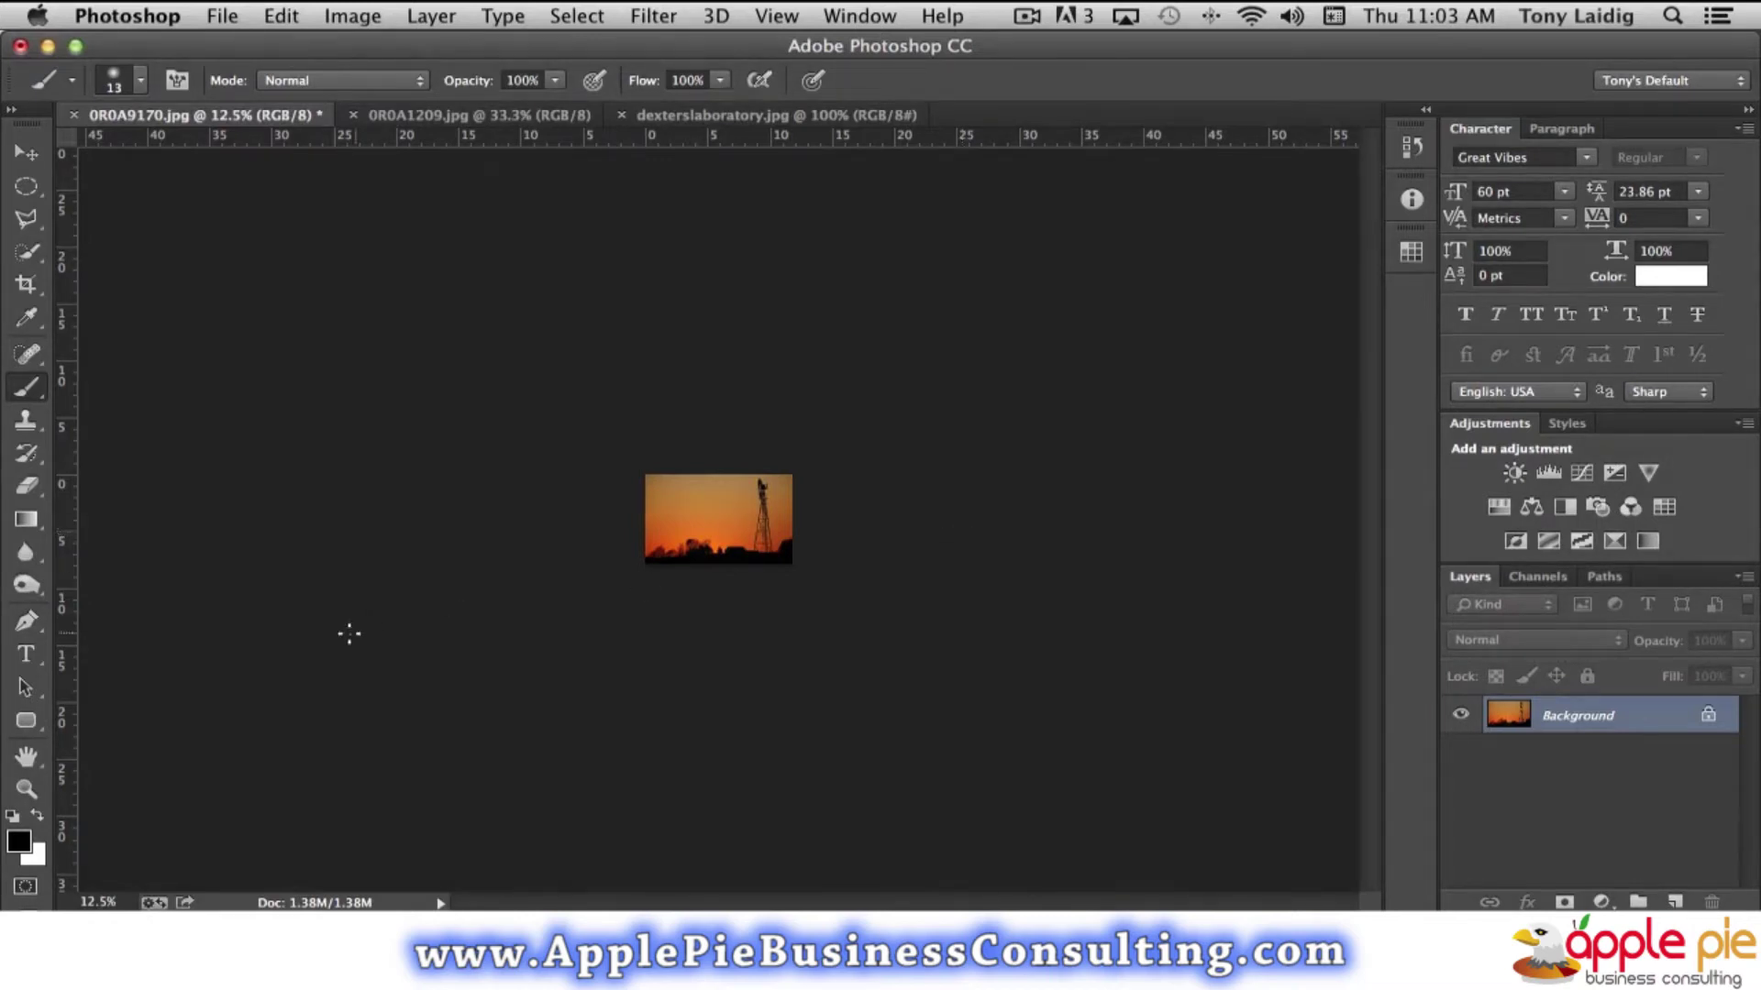
# Zoom the photo in through 25%, 50% and 66.7% to 100% with the Zoom tool
pyautogui.click(27, 791)
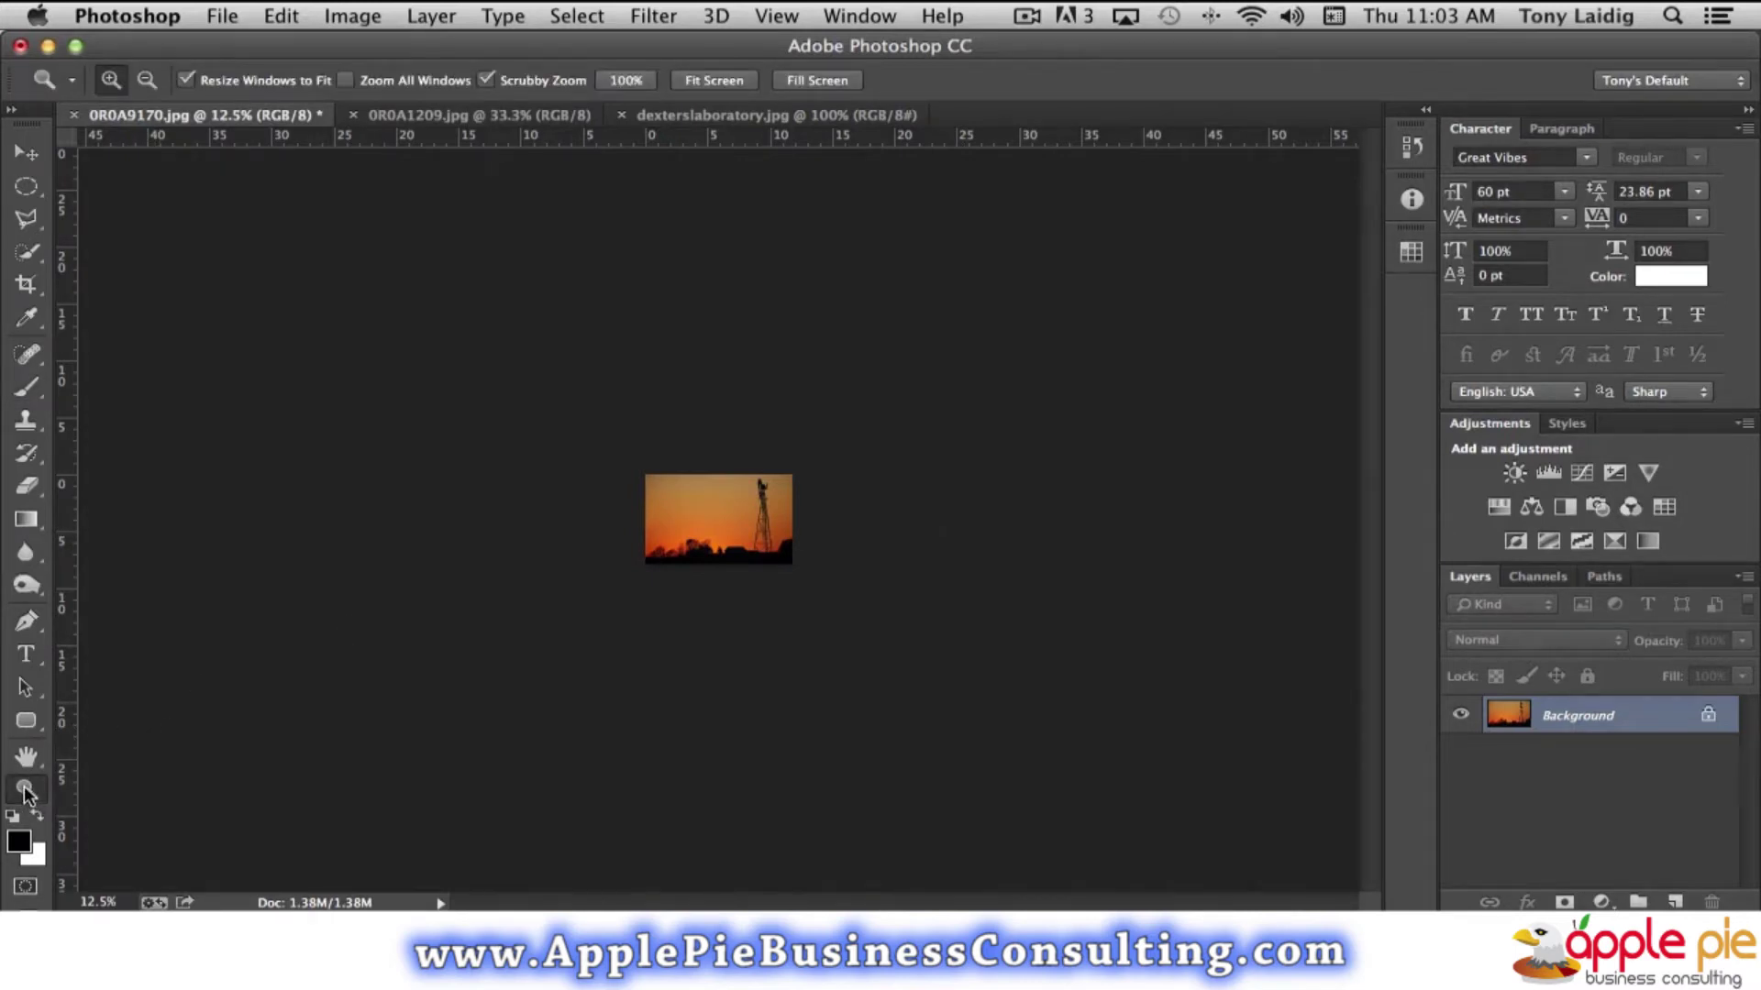
pyautogui.click(738, 570)
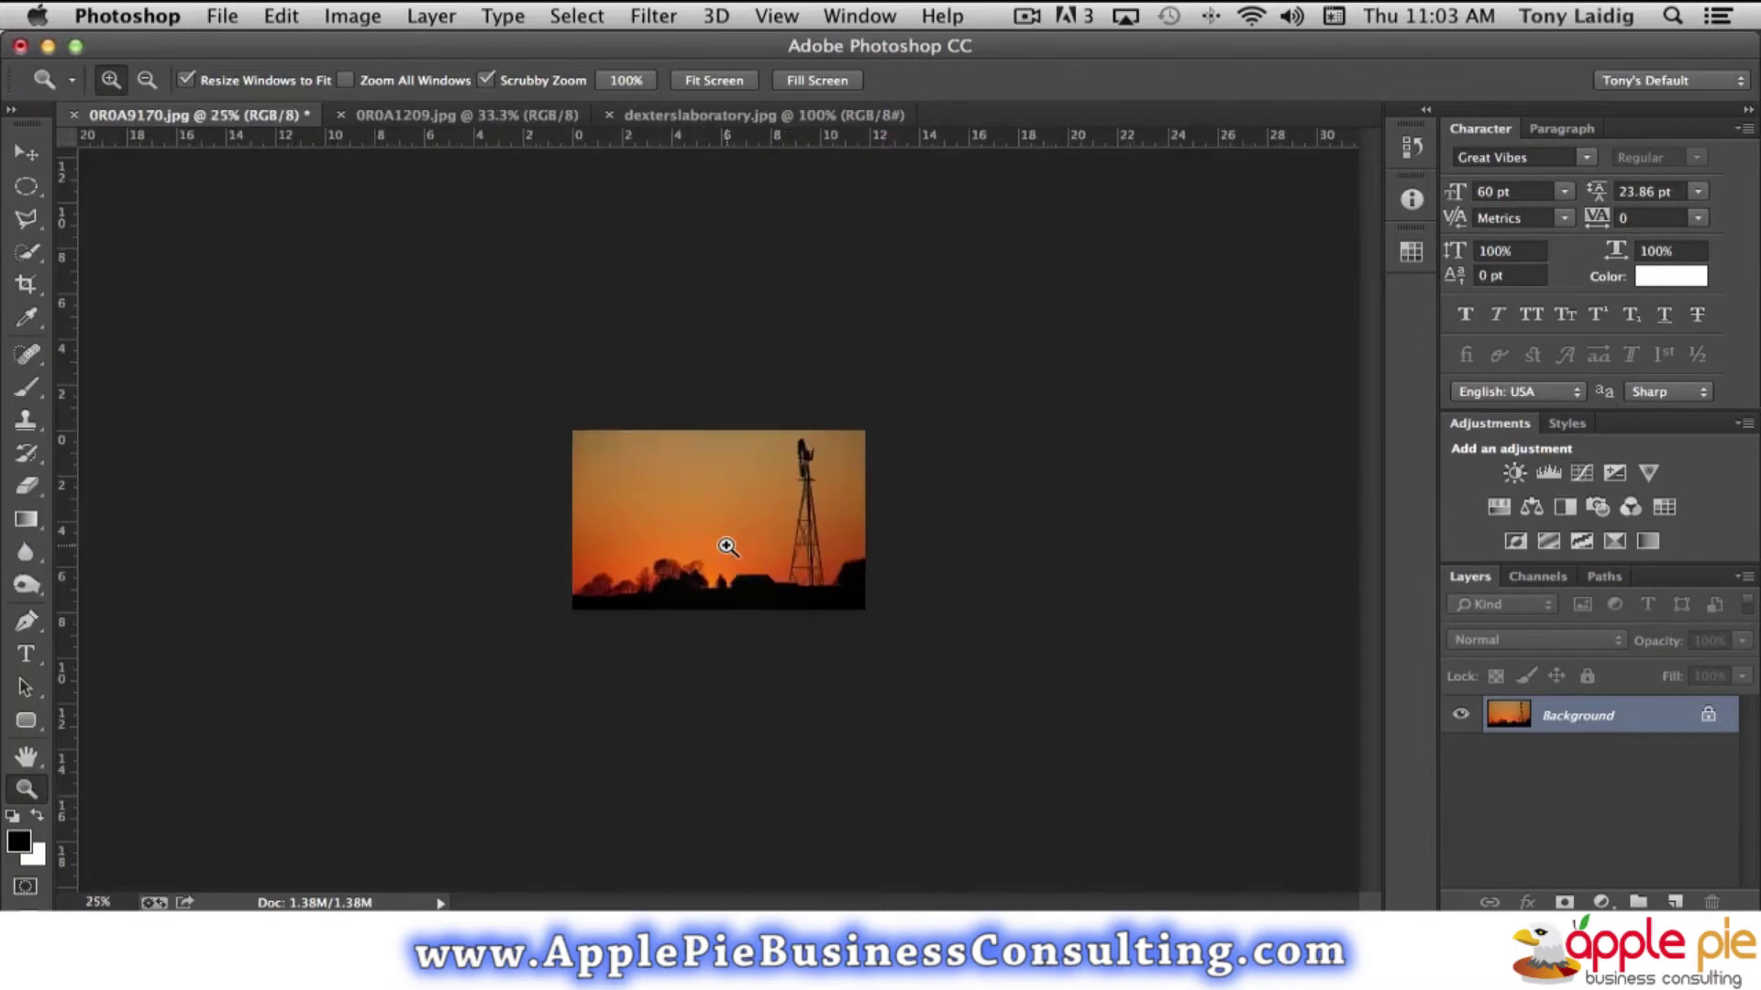
pyautogui.click(727, 547)
pyautogui.click(727, 547)
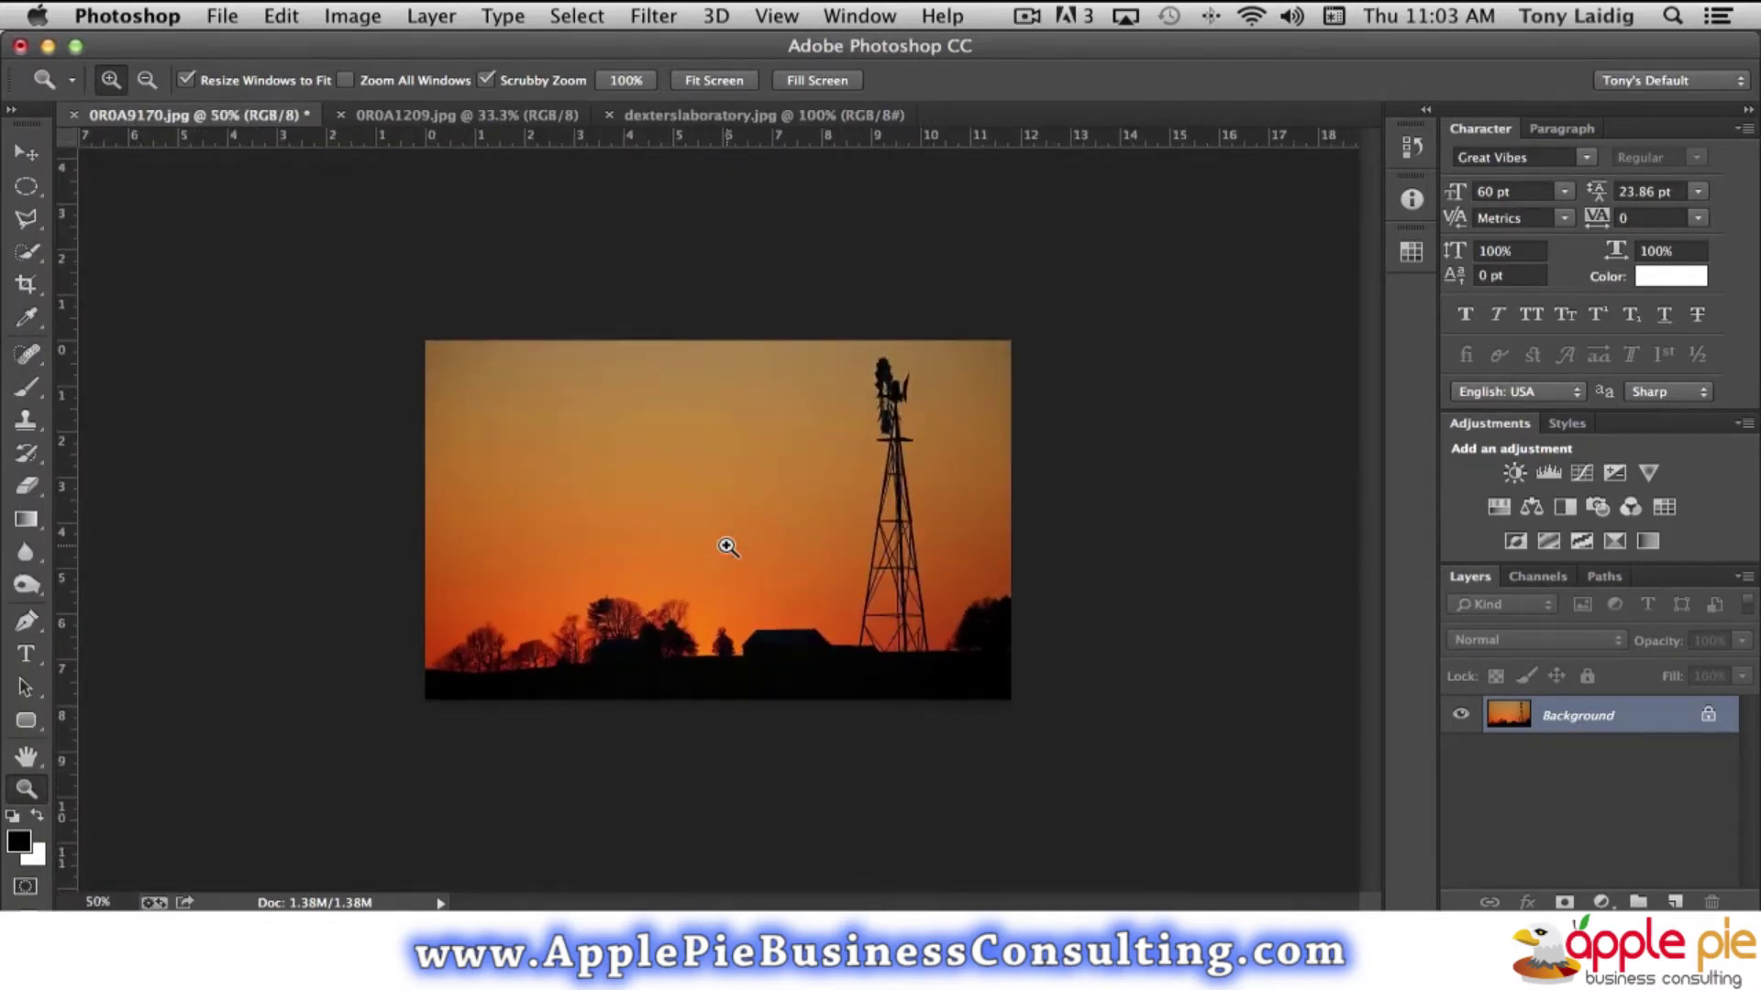
pyautogui.click(727, 547)
pyautogui.click(727, 546)
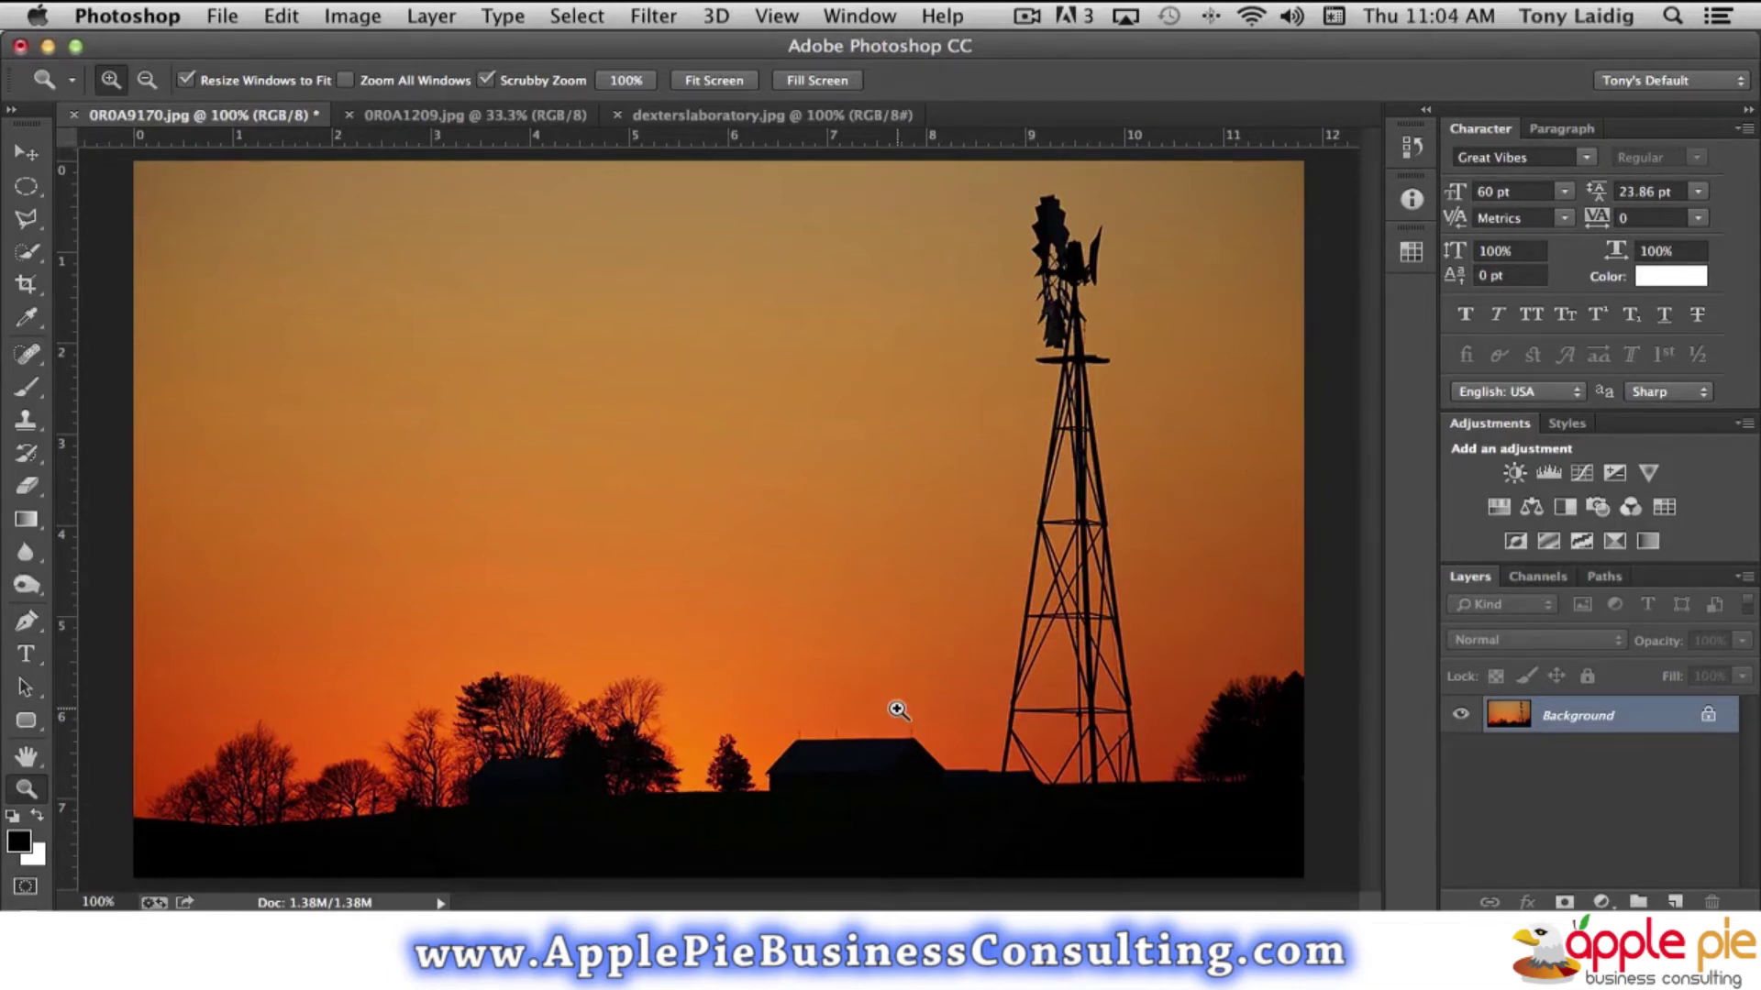
# Zoom out to 66.7% with Cmd+minus, then back to 100% with Cmd+plus
pyautogui.press('super+minus')
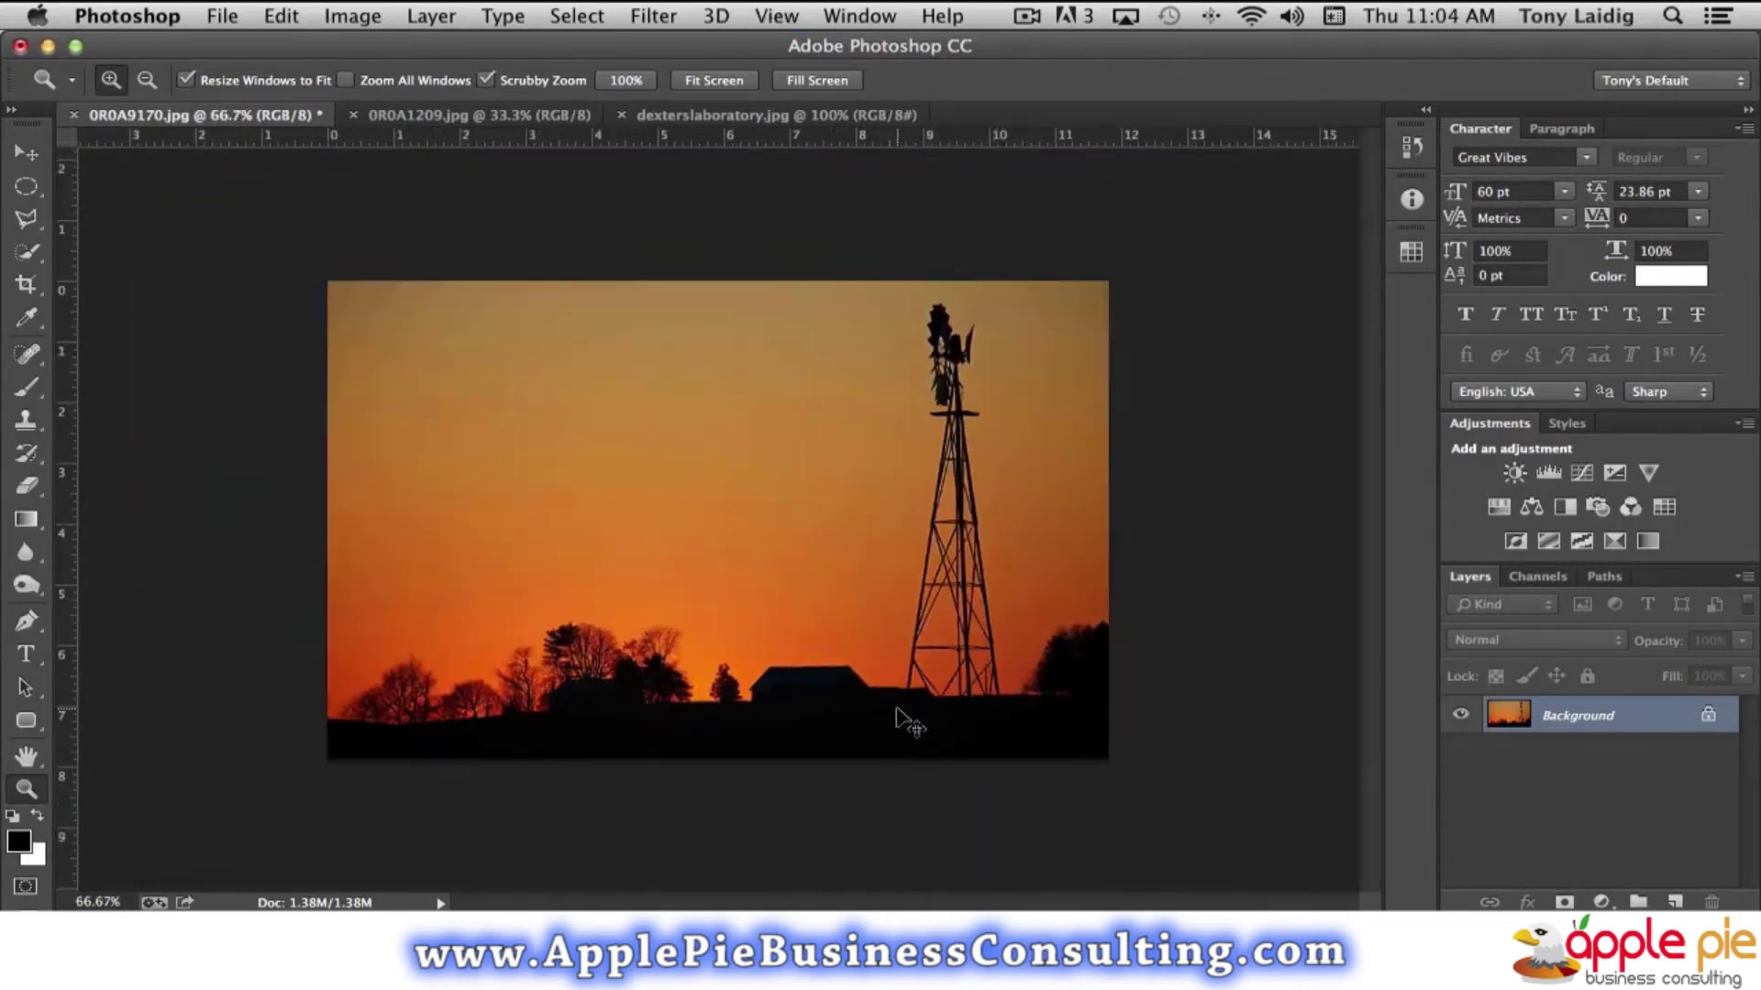
pyautogui.press('super+minus')
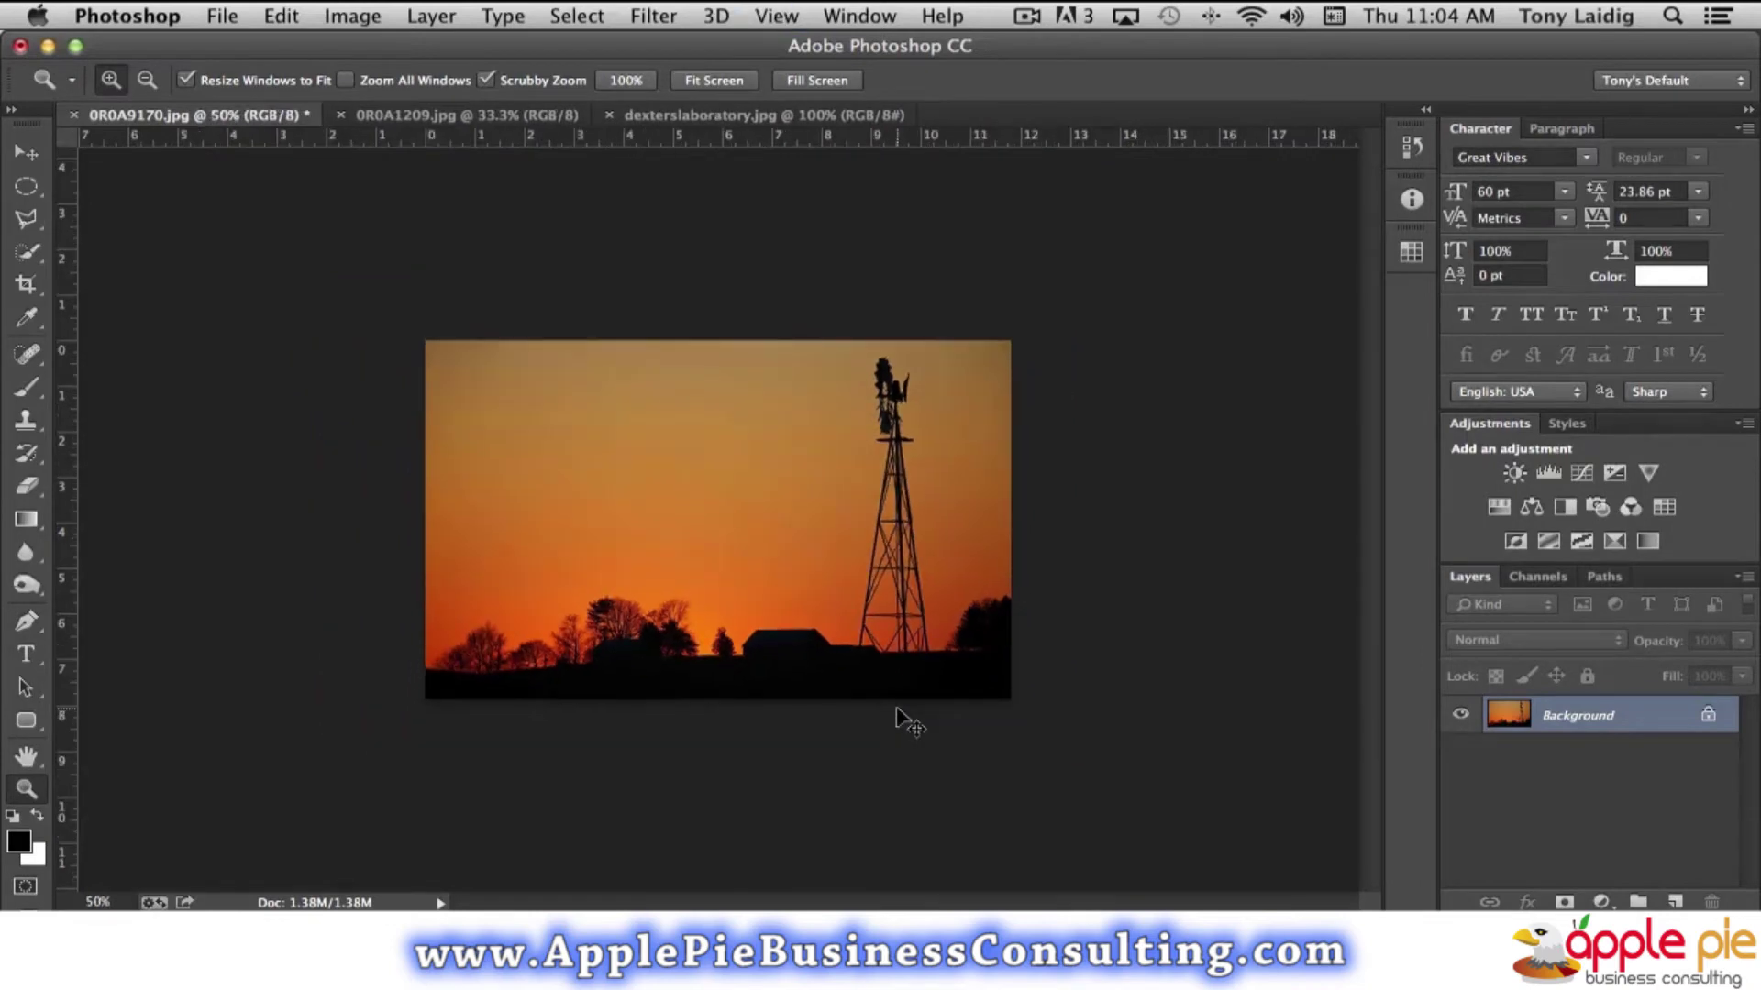
pyautogui.press('super+plus')
pyautogui.press('super+plus')
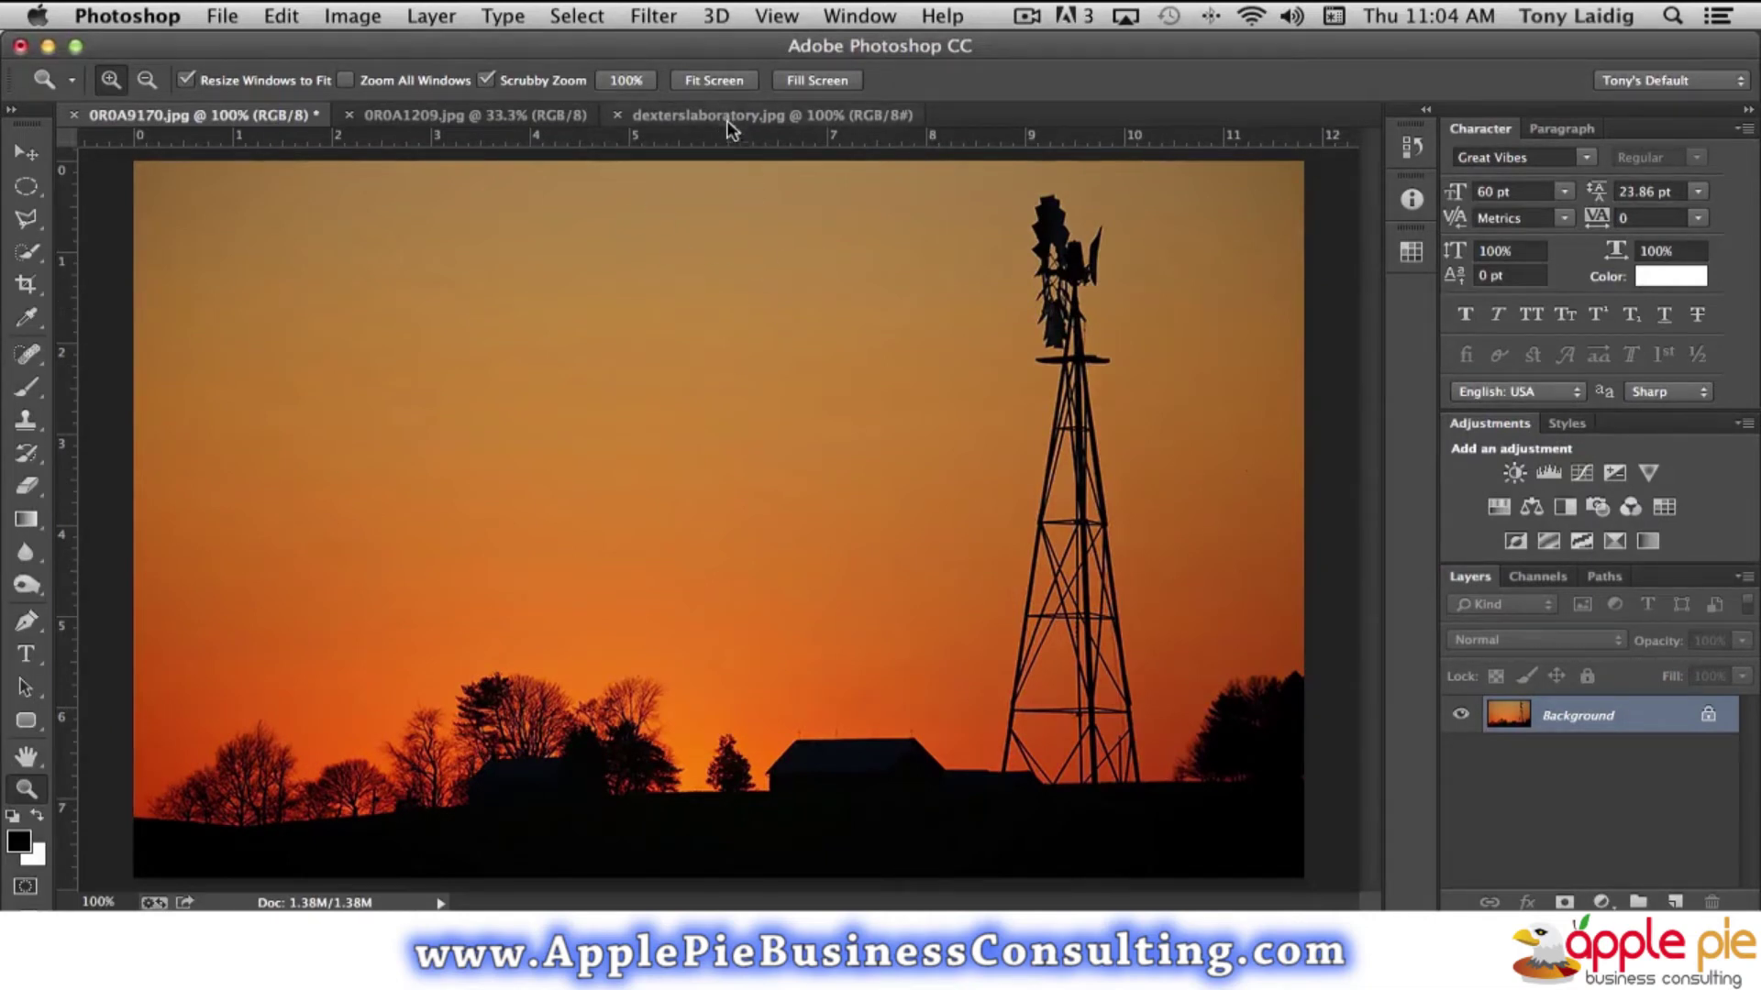
pyautogui.click(455, 113)
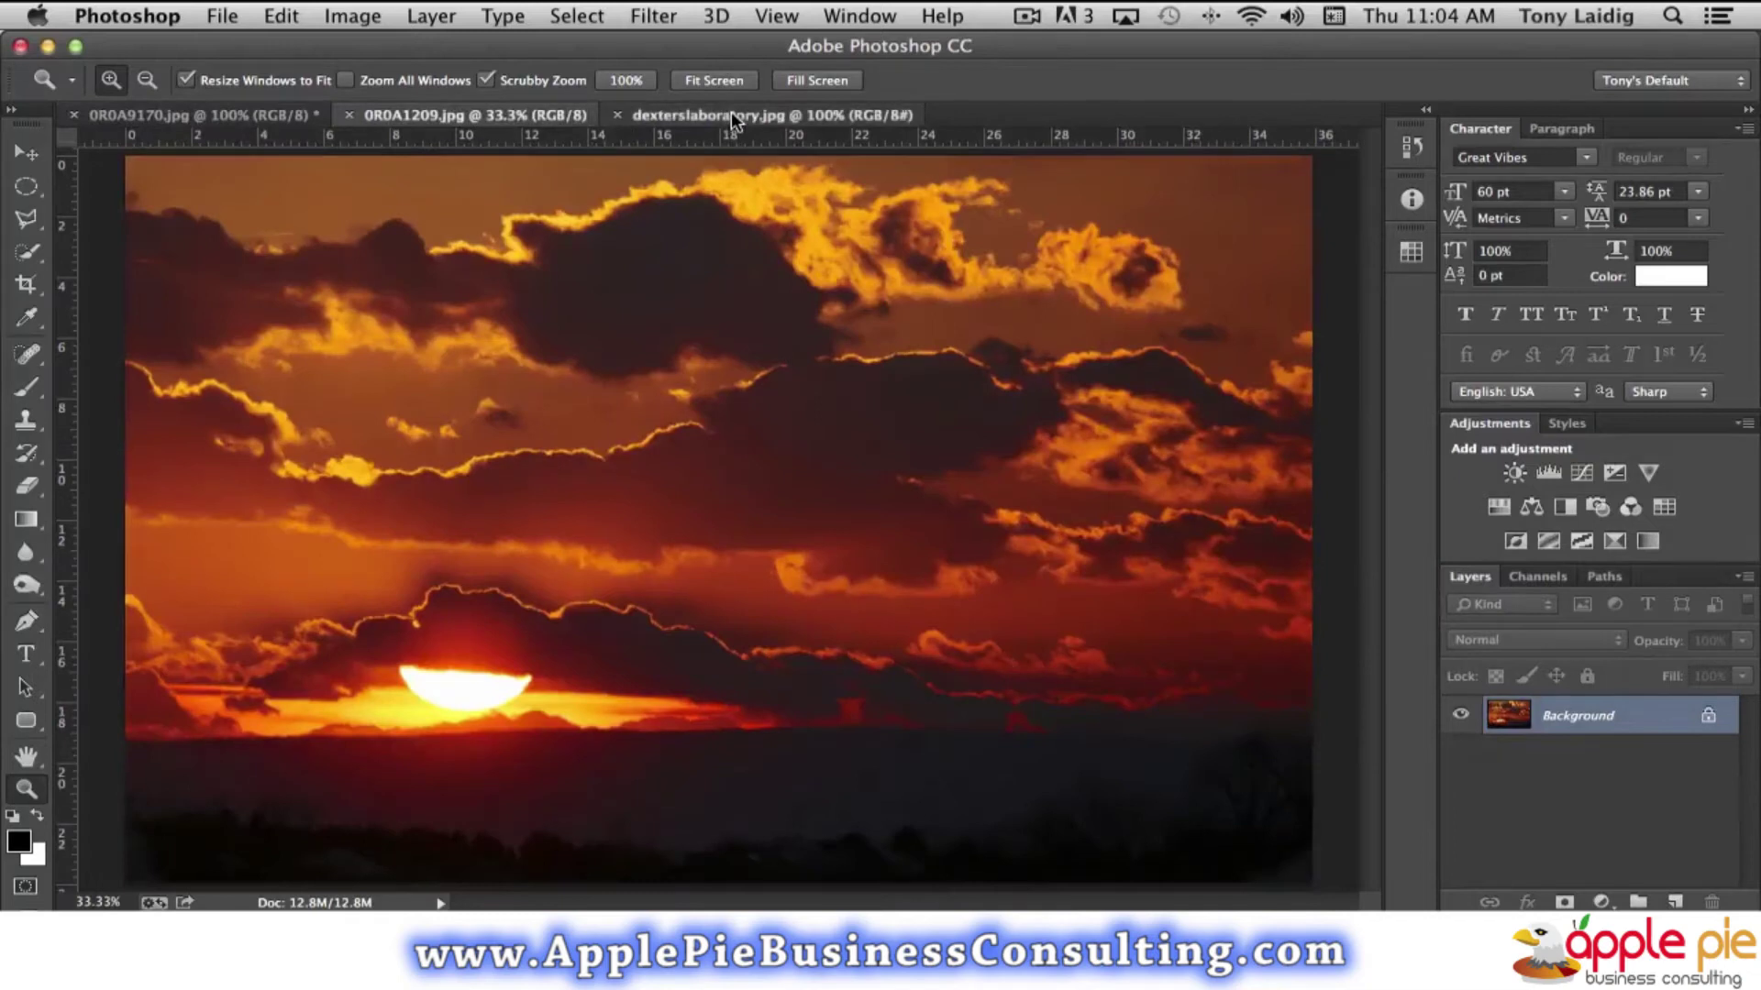
pyautogui.click(730, 114)
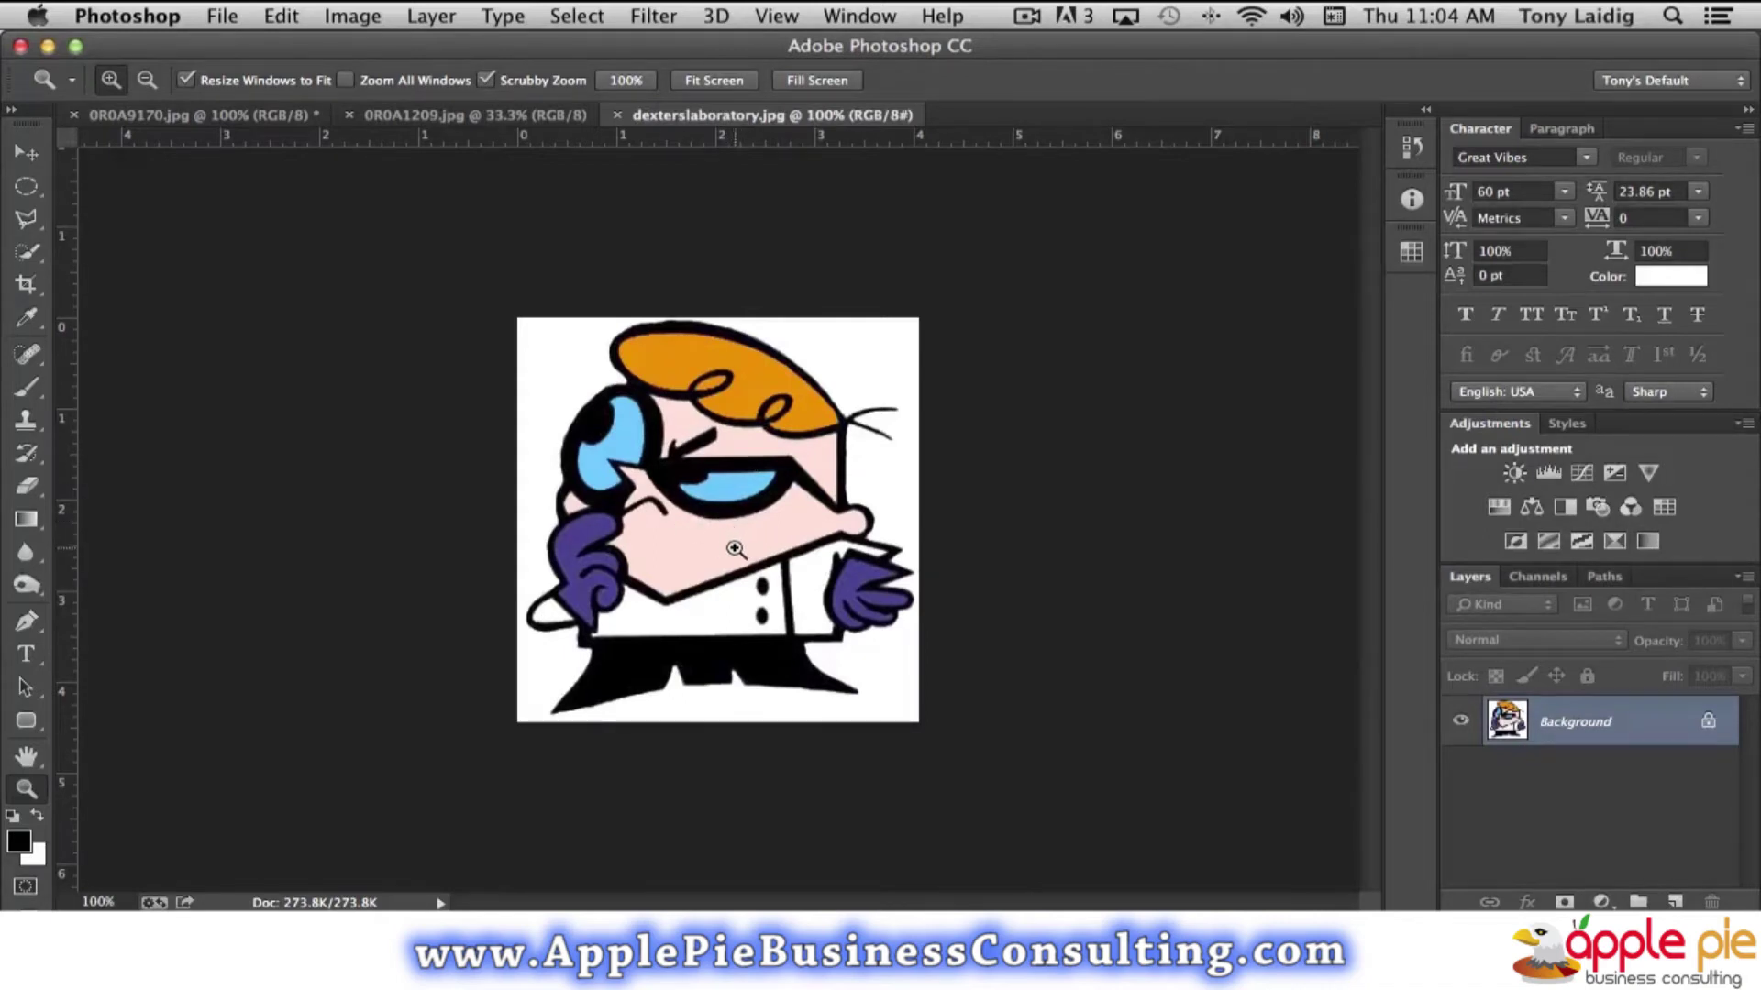
pyautogui.click(211, 113)
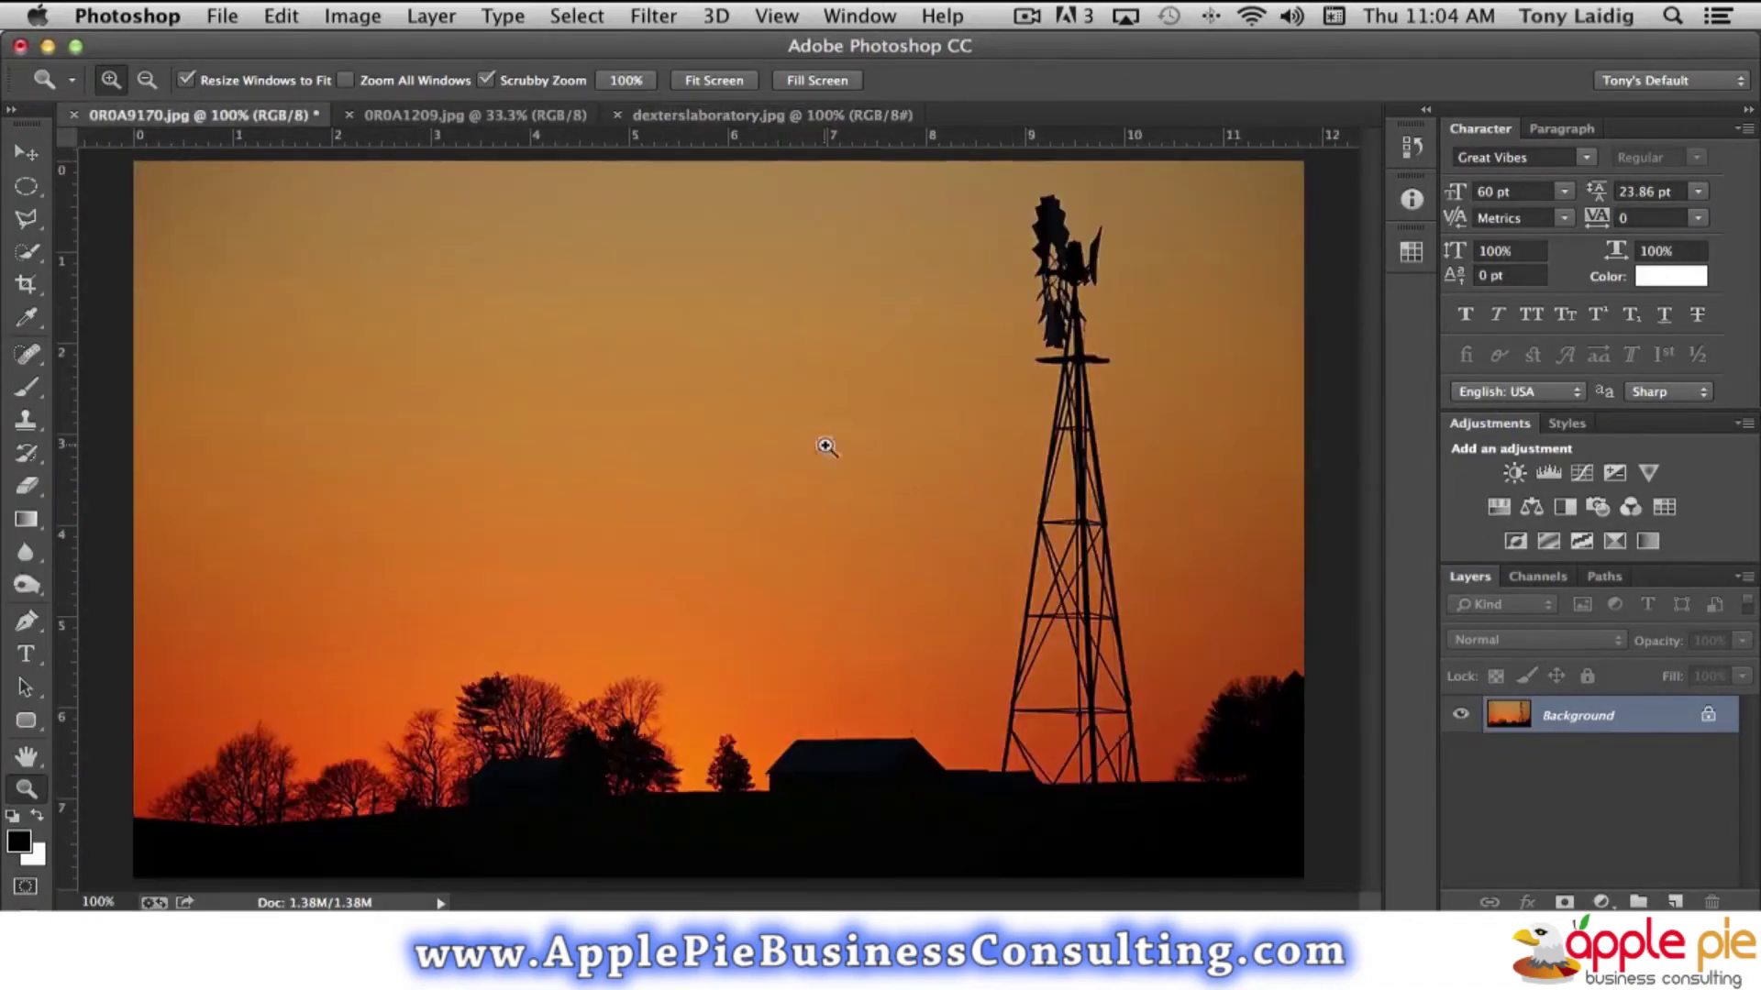
pyautogui.click(783, 114)
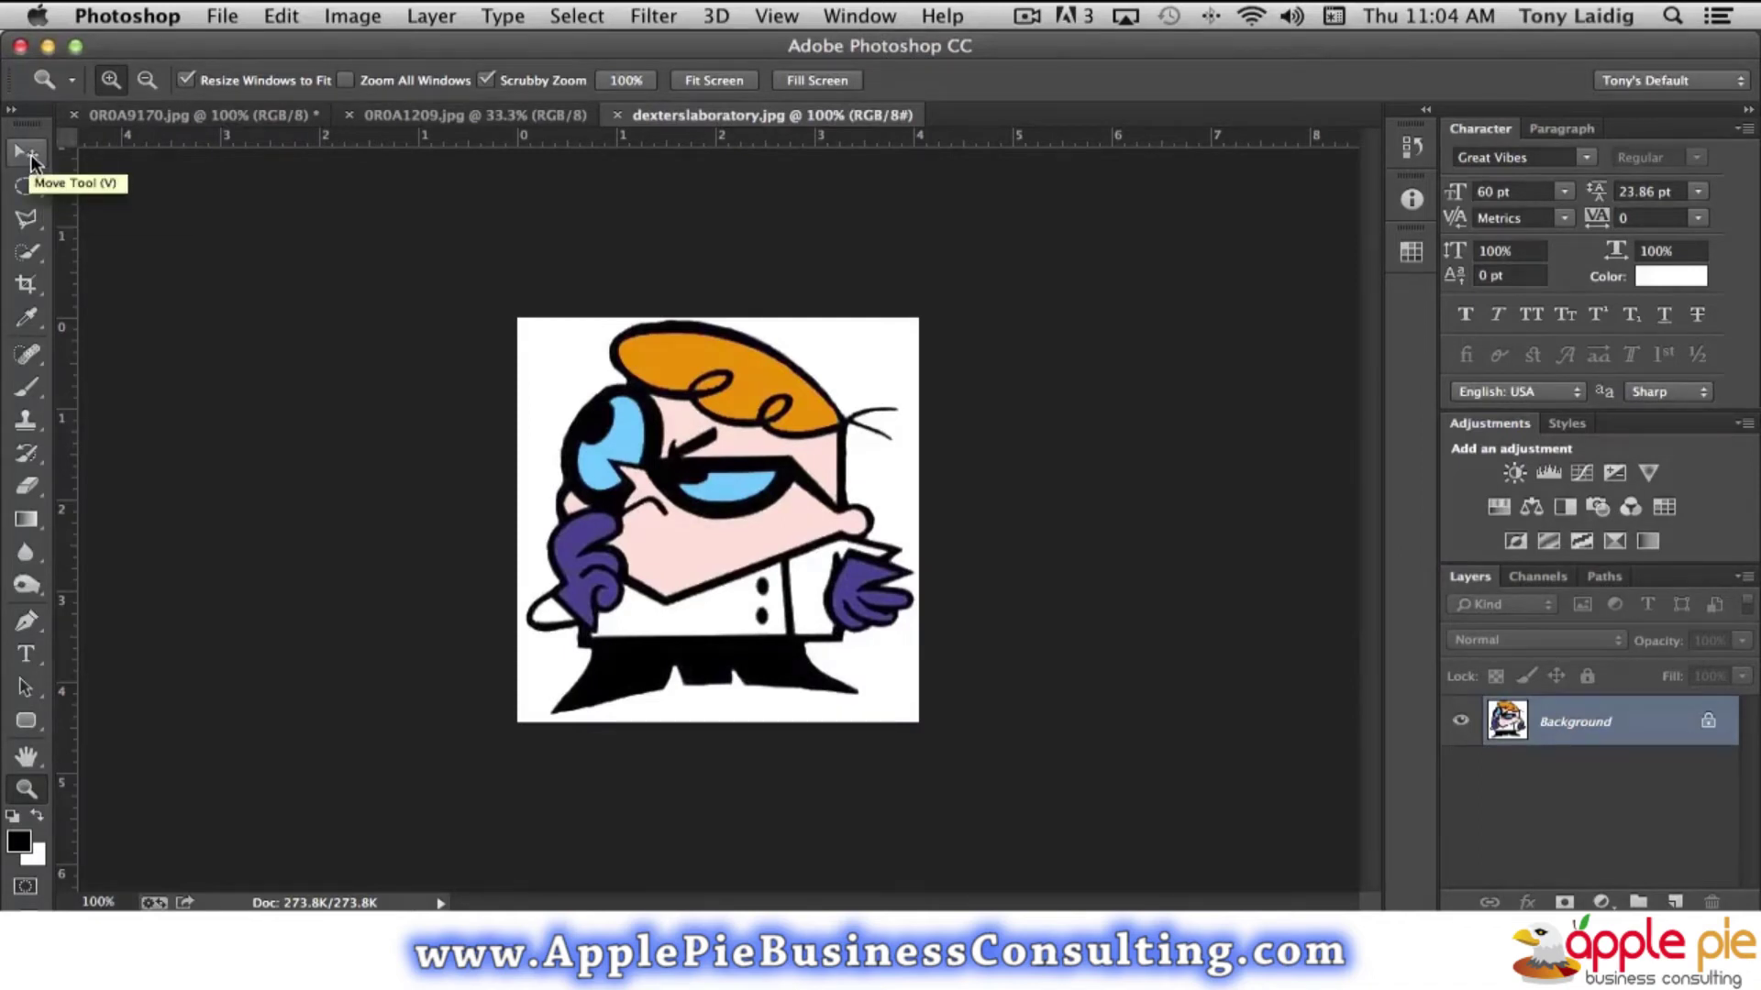
pyautogui.click(28, 154)
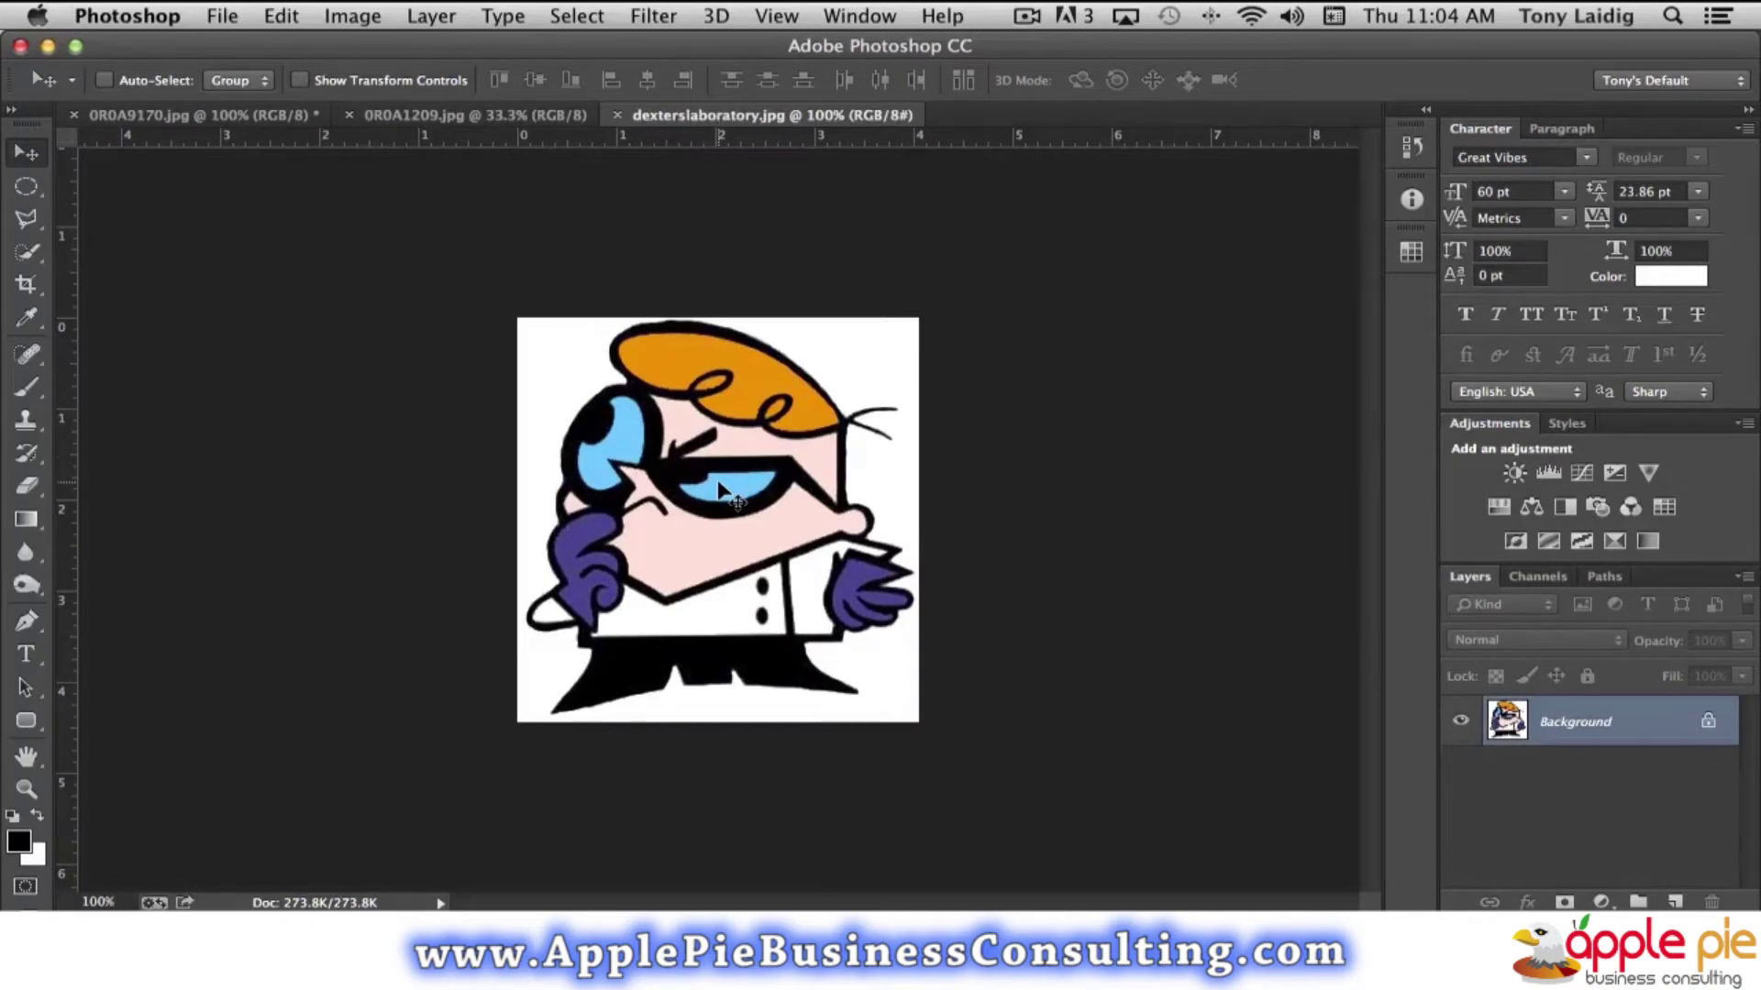
# Drag the Dexter cartoon into the windmill photo as Layer 1, then hide that layer
pyautogui.moveTo(720, 487); pyautogui.dragTo(241, 119)
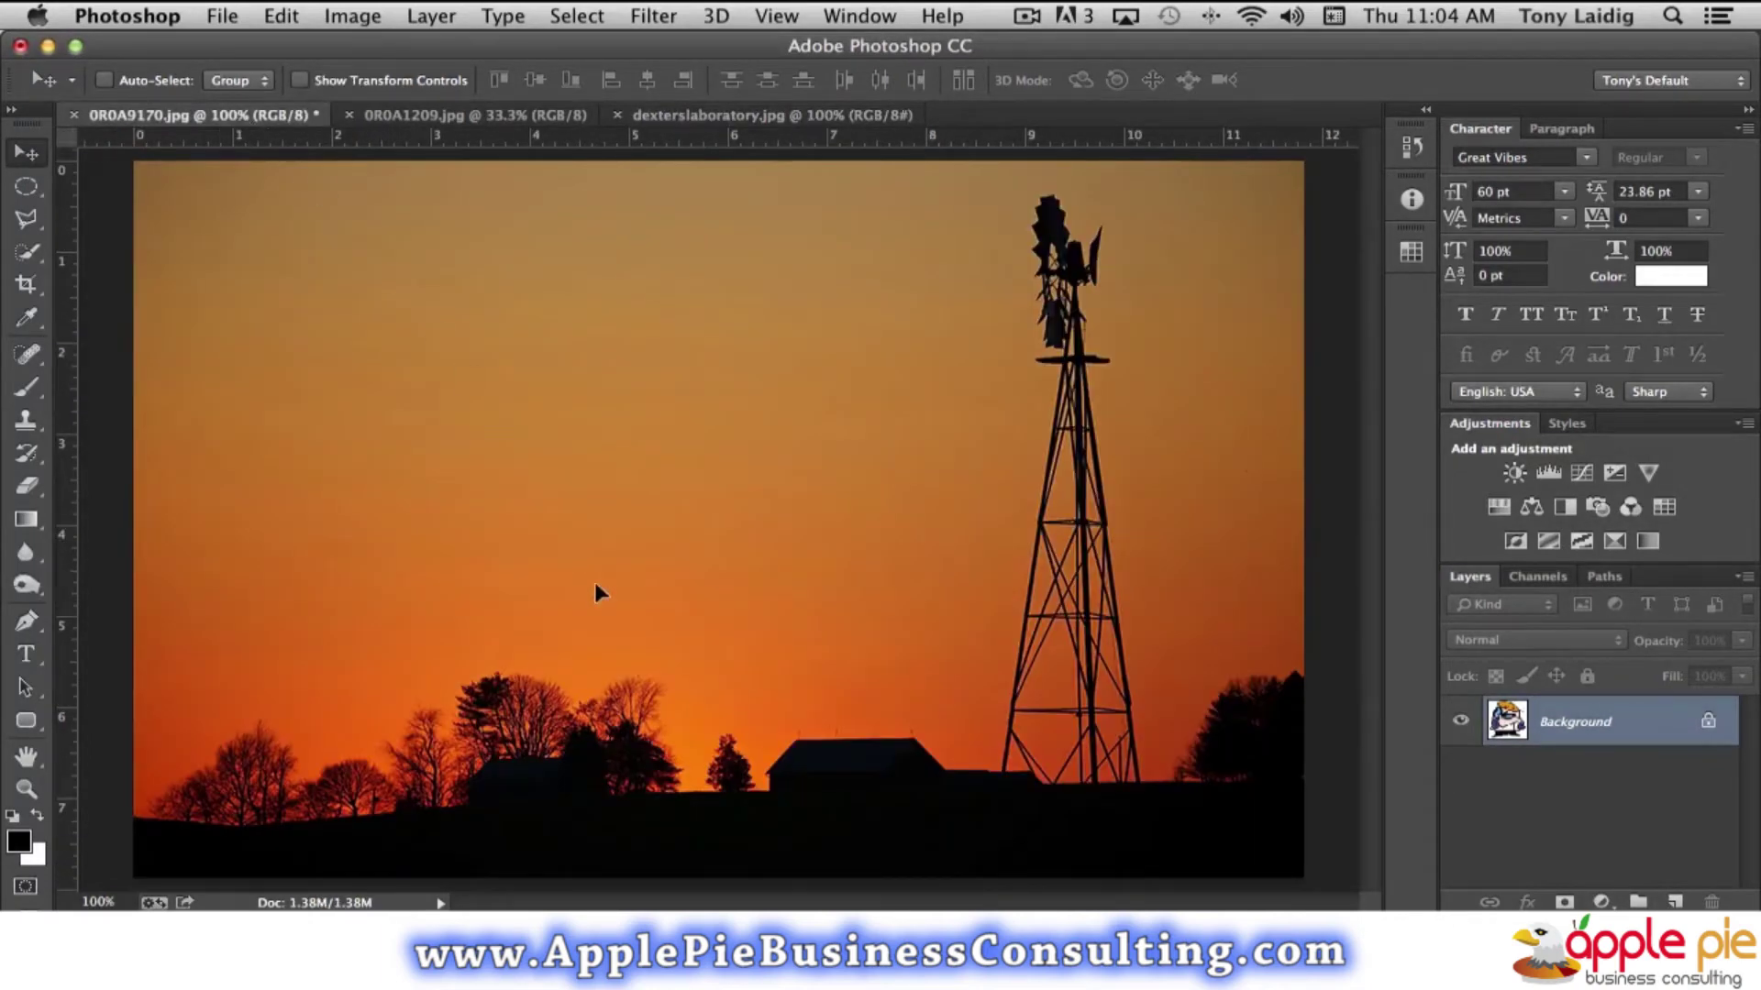
pyautogui.moveTo(594, 582); pyautogui.dragTo(594, 582)
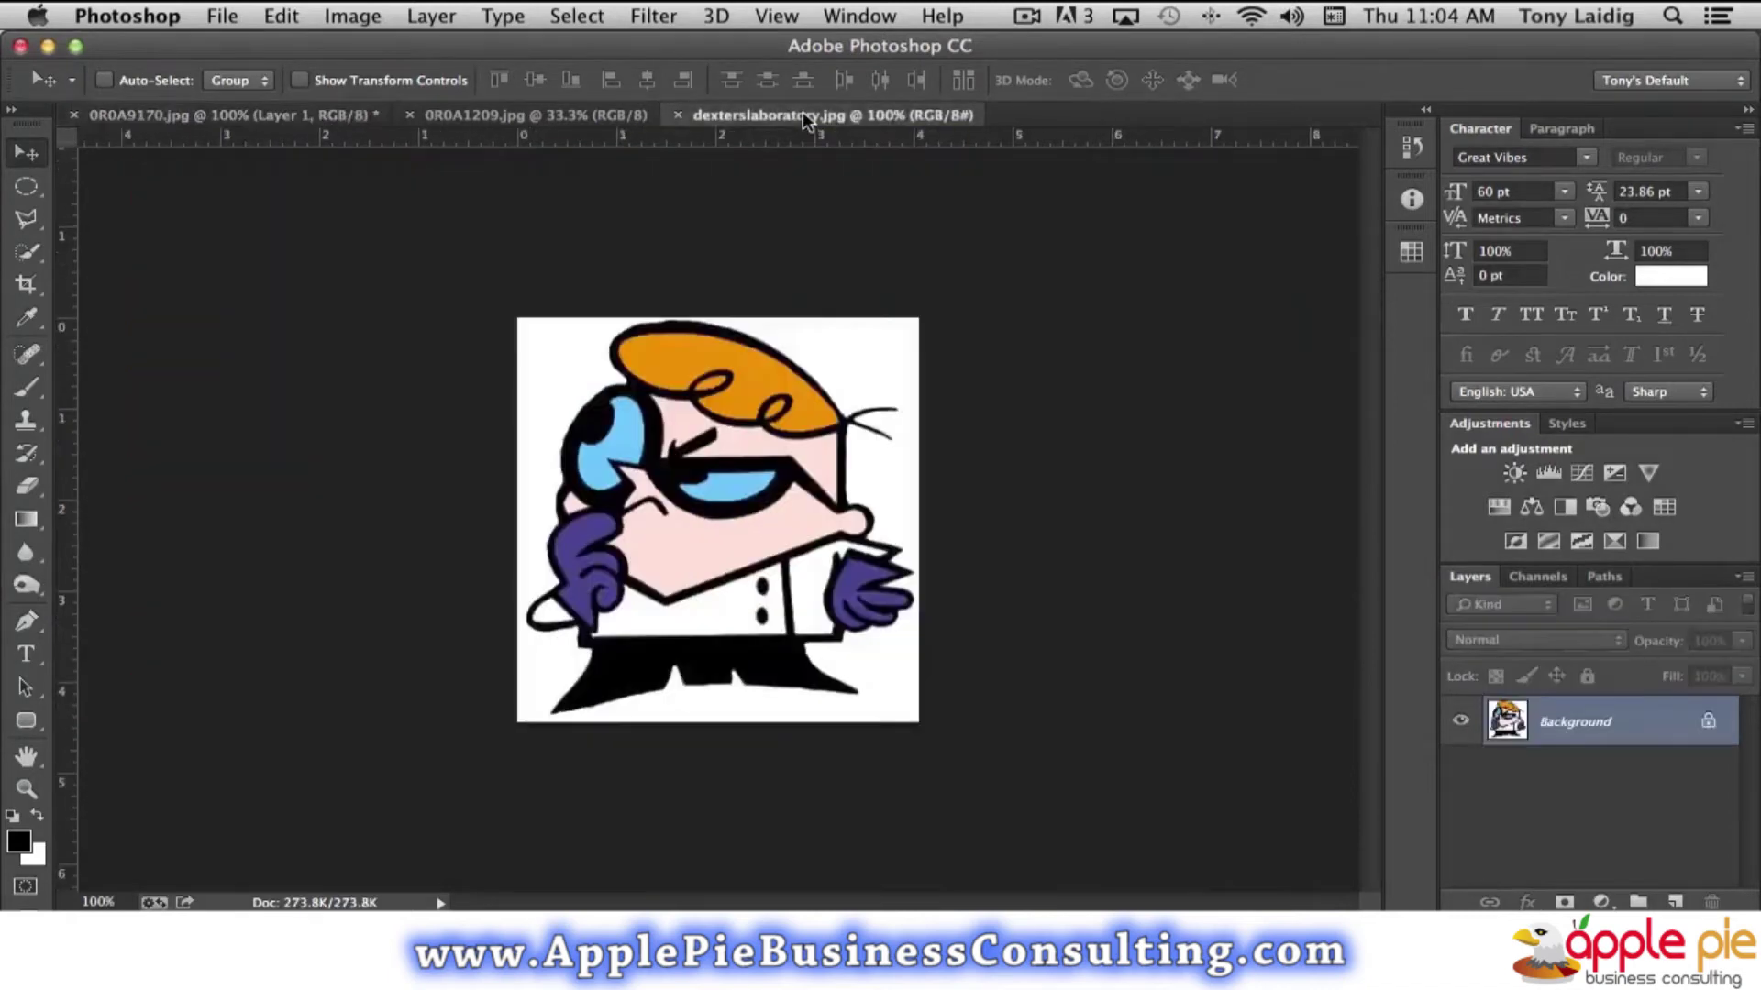
pyautogui.click(283, 114)
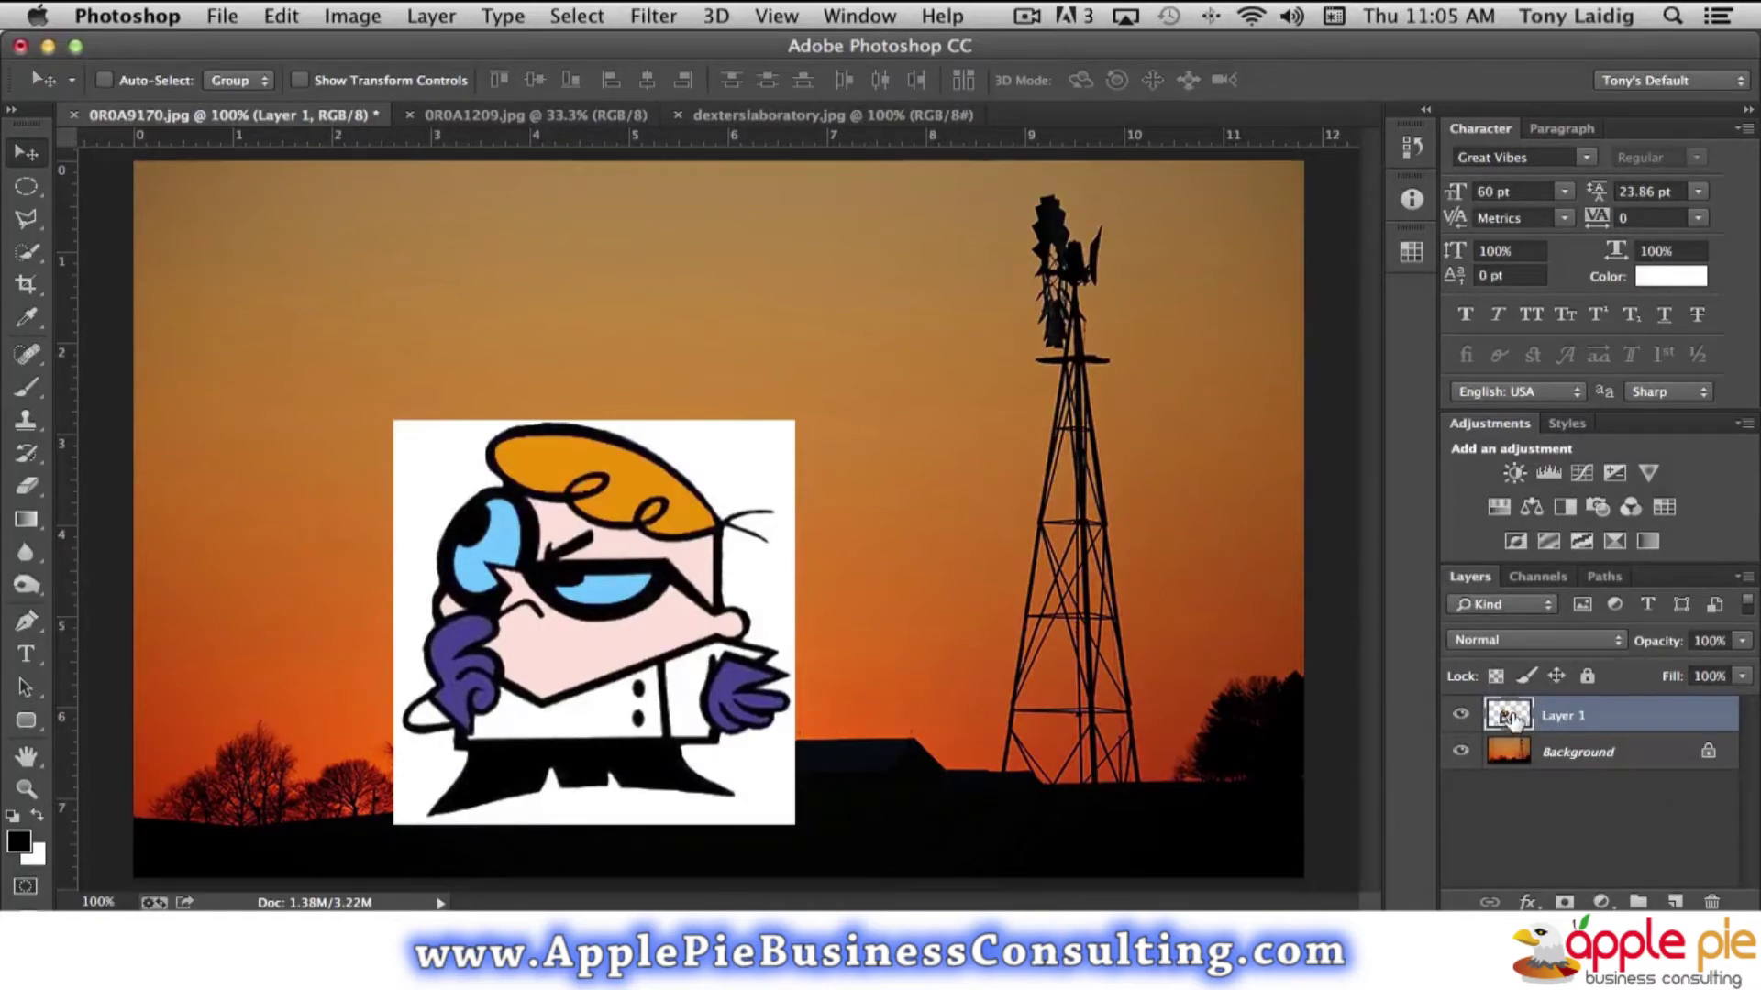
pyautogui.click(1460, 719)
# Select the Background layer, show Layer 1 again, and switch to dexterslaboratory.jpg
pyautogui.click(1568, 754)
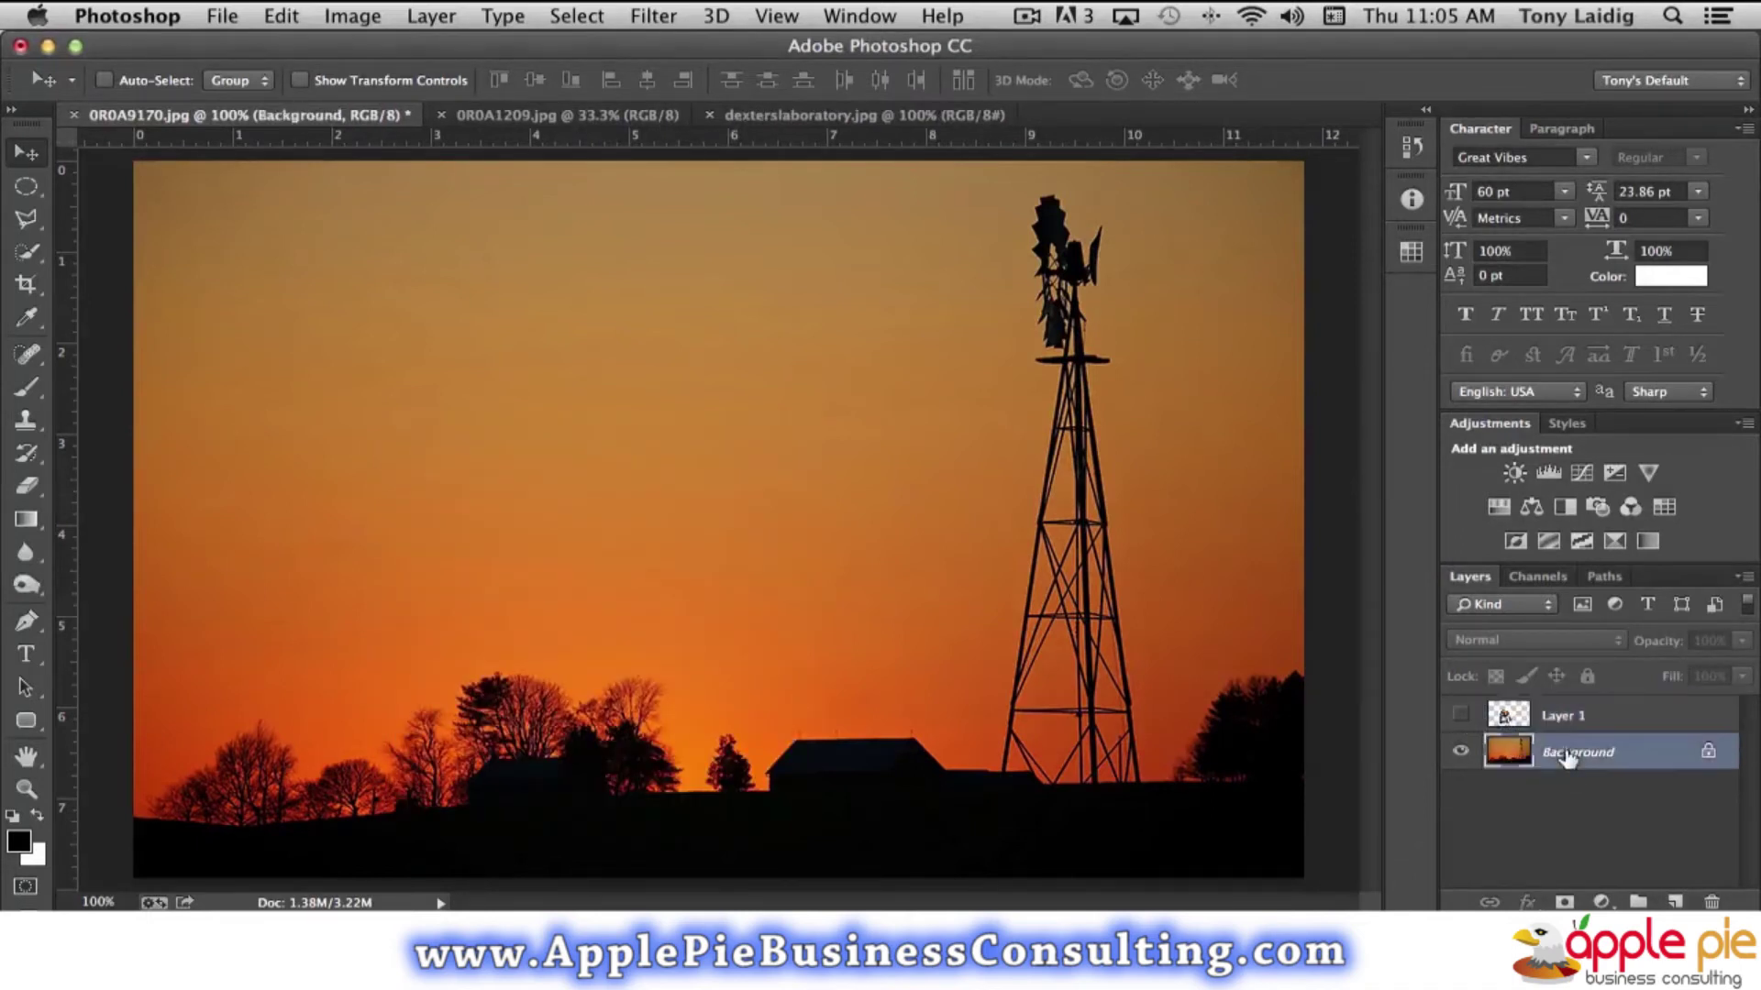
pyautogui.click(1460, 719)
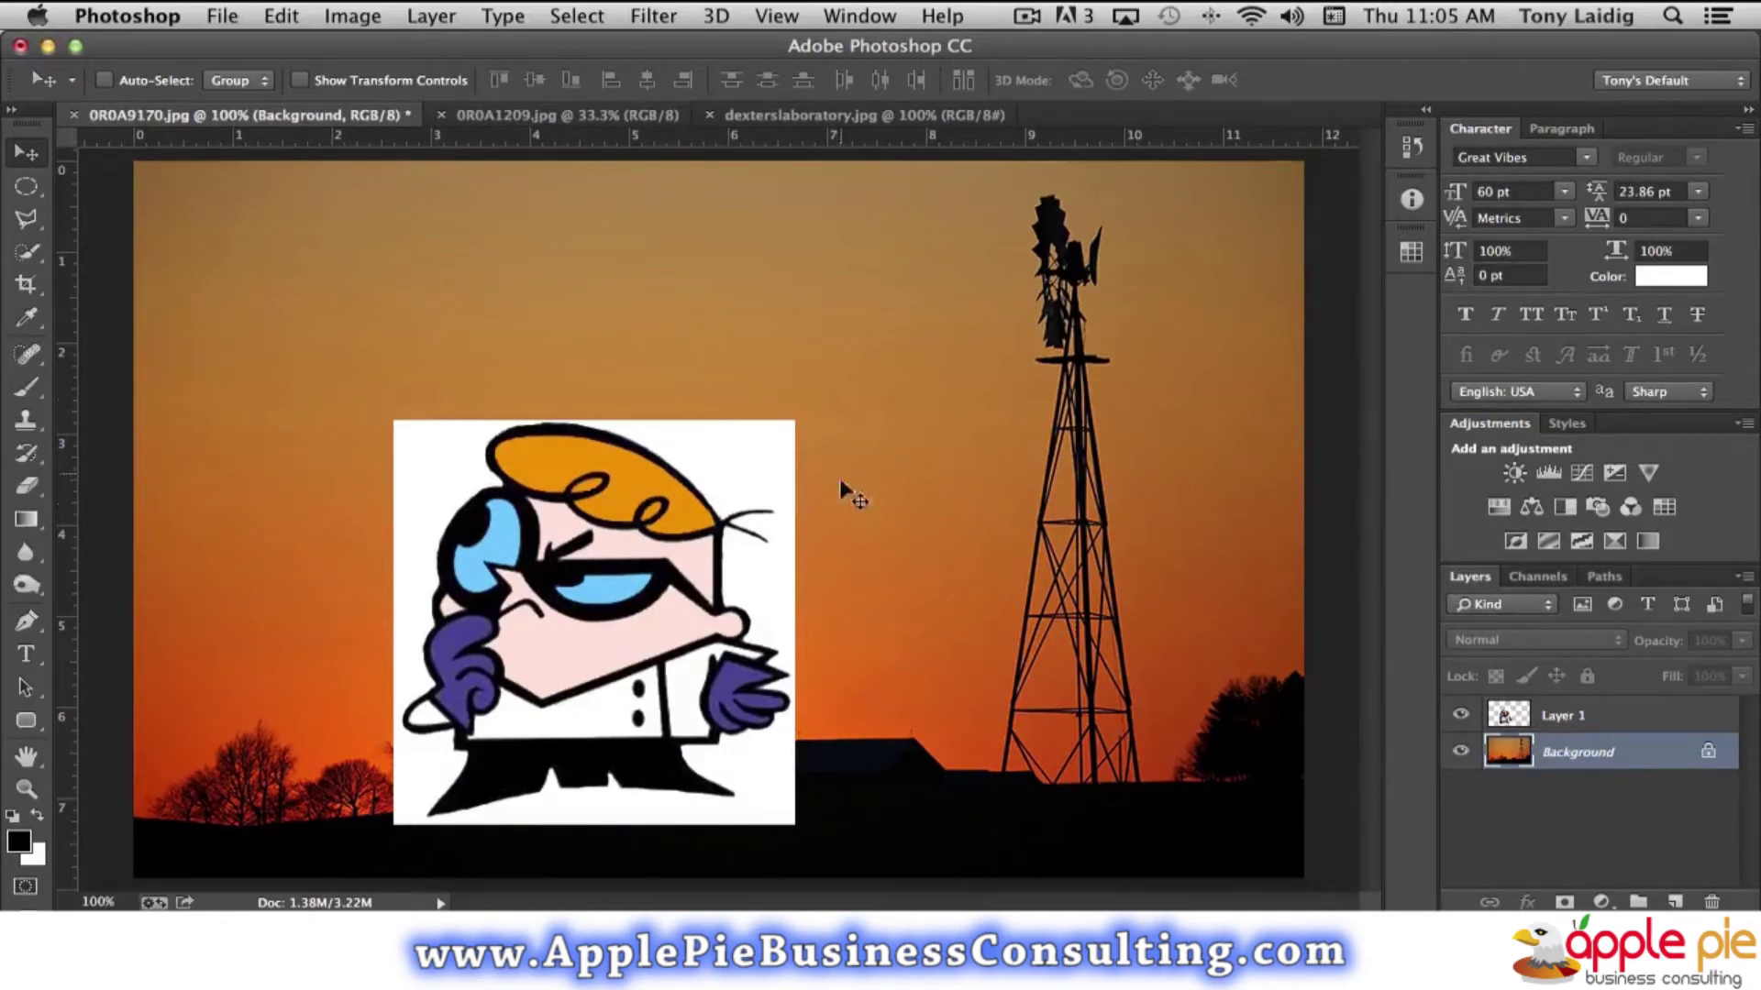
pyautogui.click(815, 119)
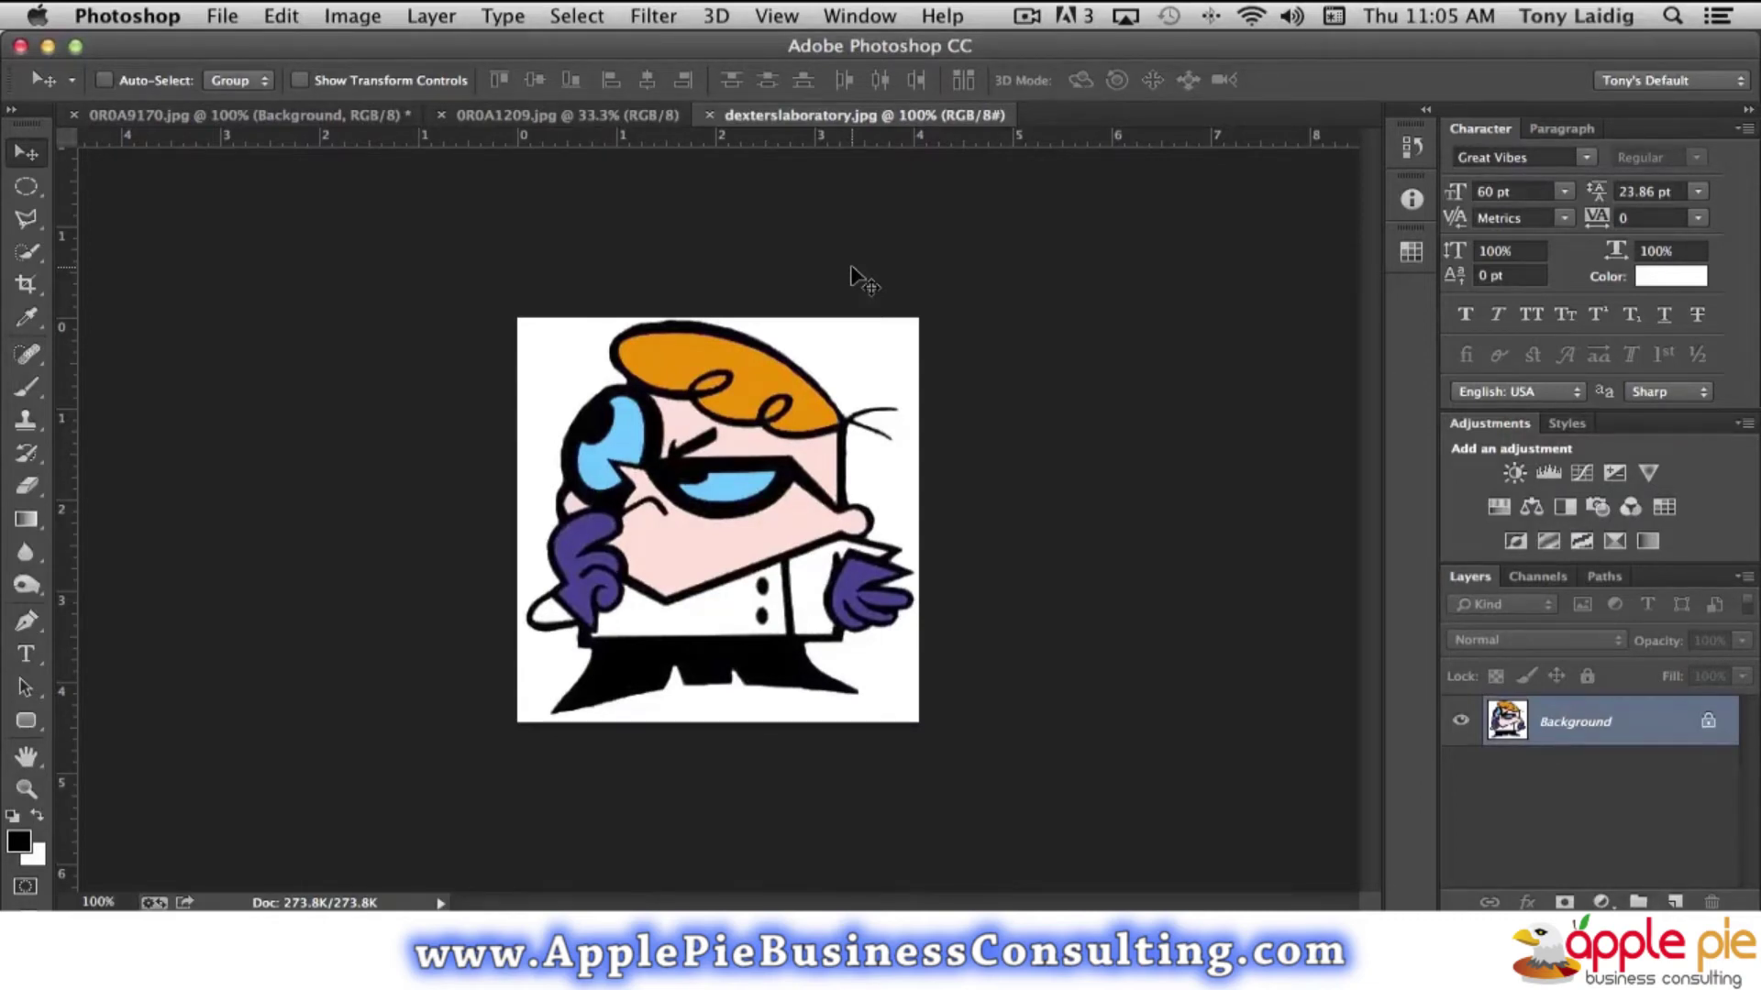
# Copy the entire Dexter cartoon, paste it into the windmill photo as Layer 2, and hide Layer 1
pyautogui.press('super+a')
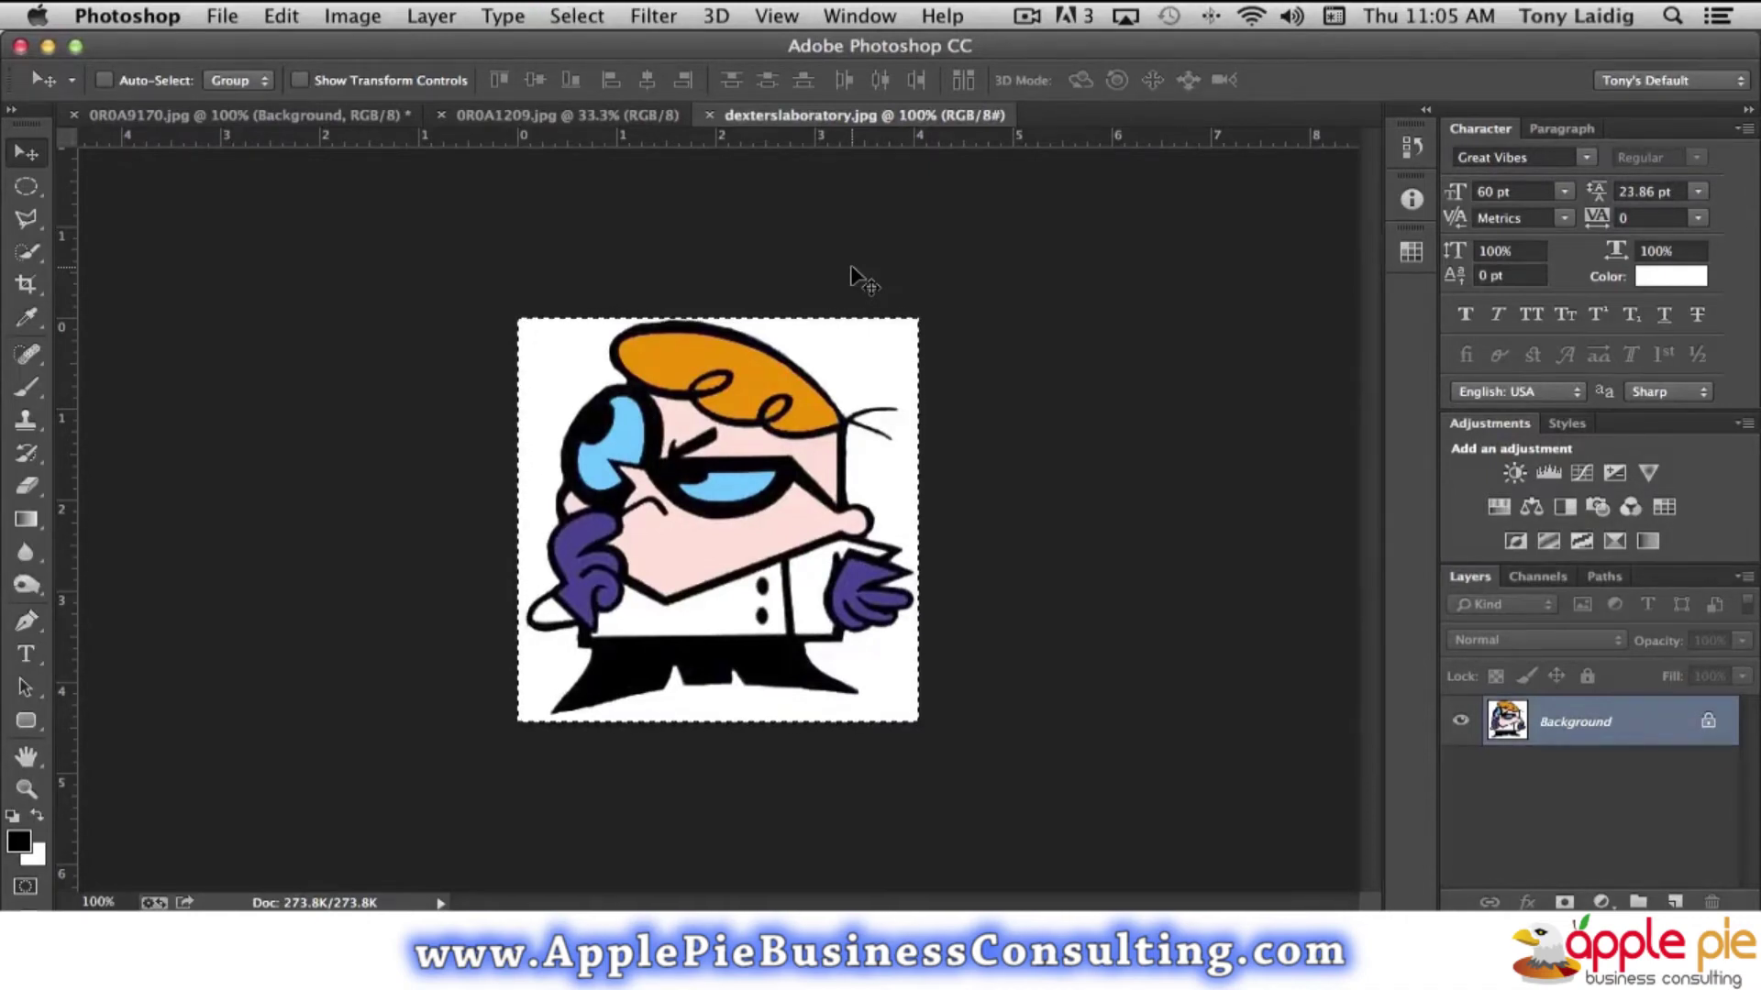
pyautogui.press('super+c')
pyautogui.click(275, 116)
pyautogui.press('super+v')
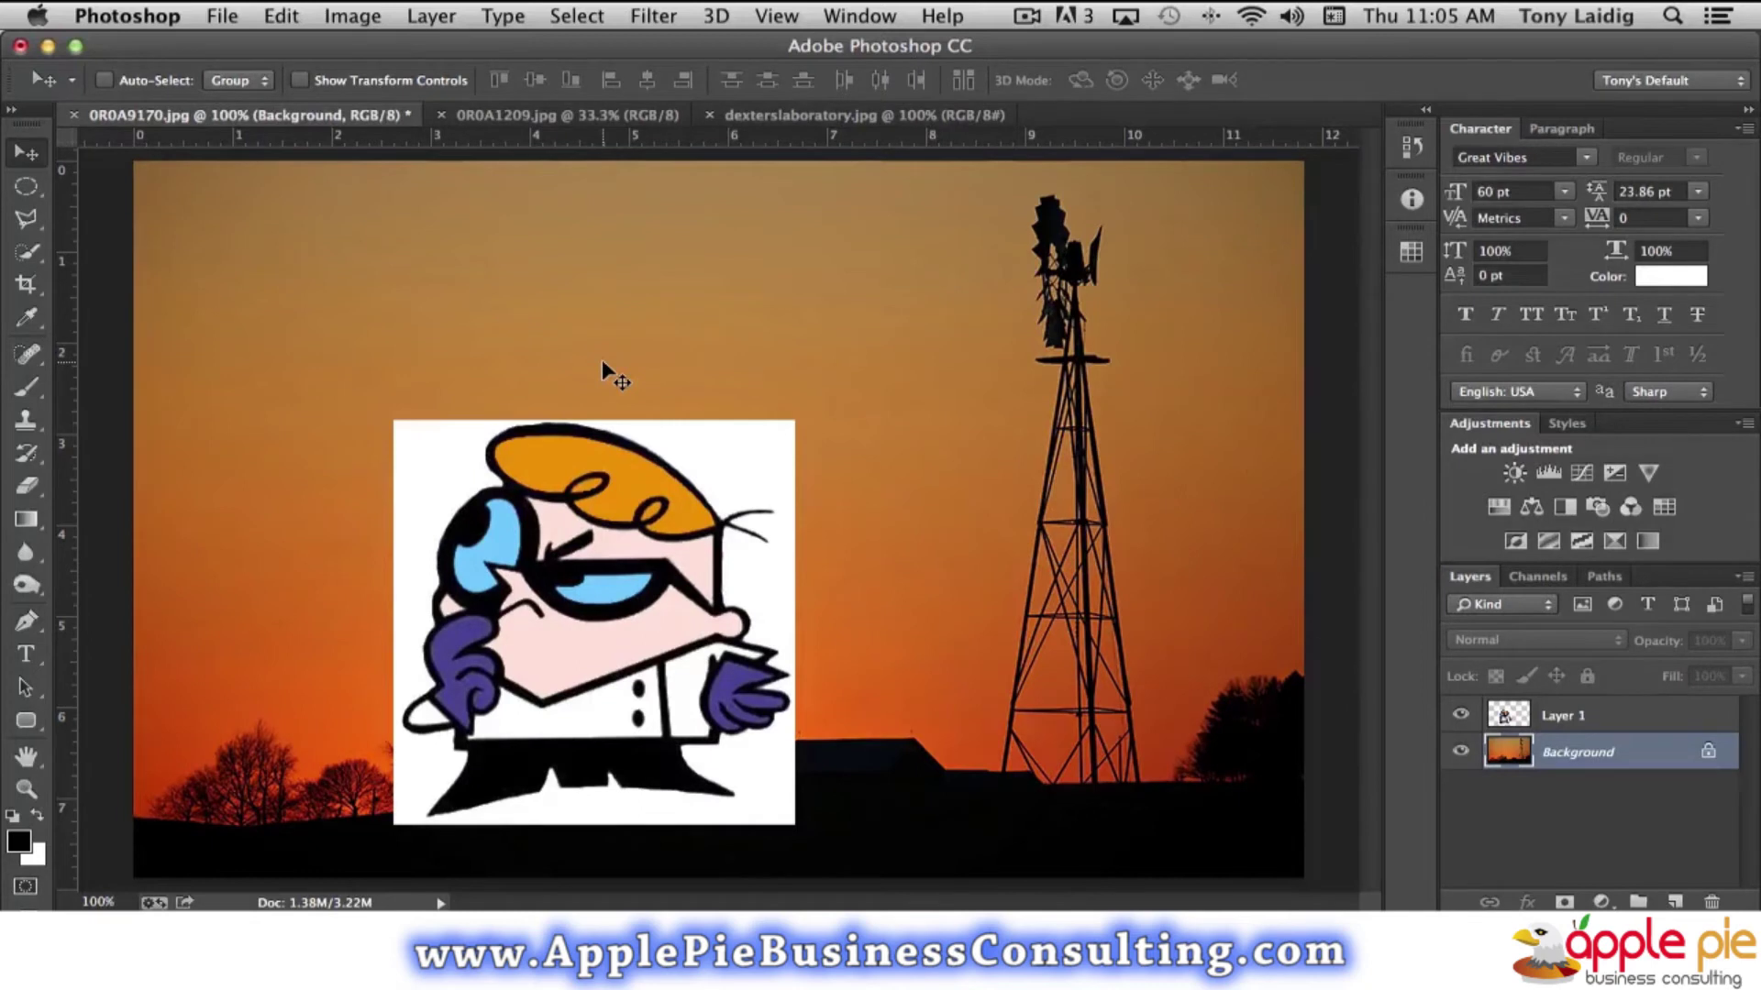
pyautogui.press('super+v')
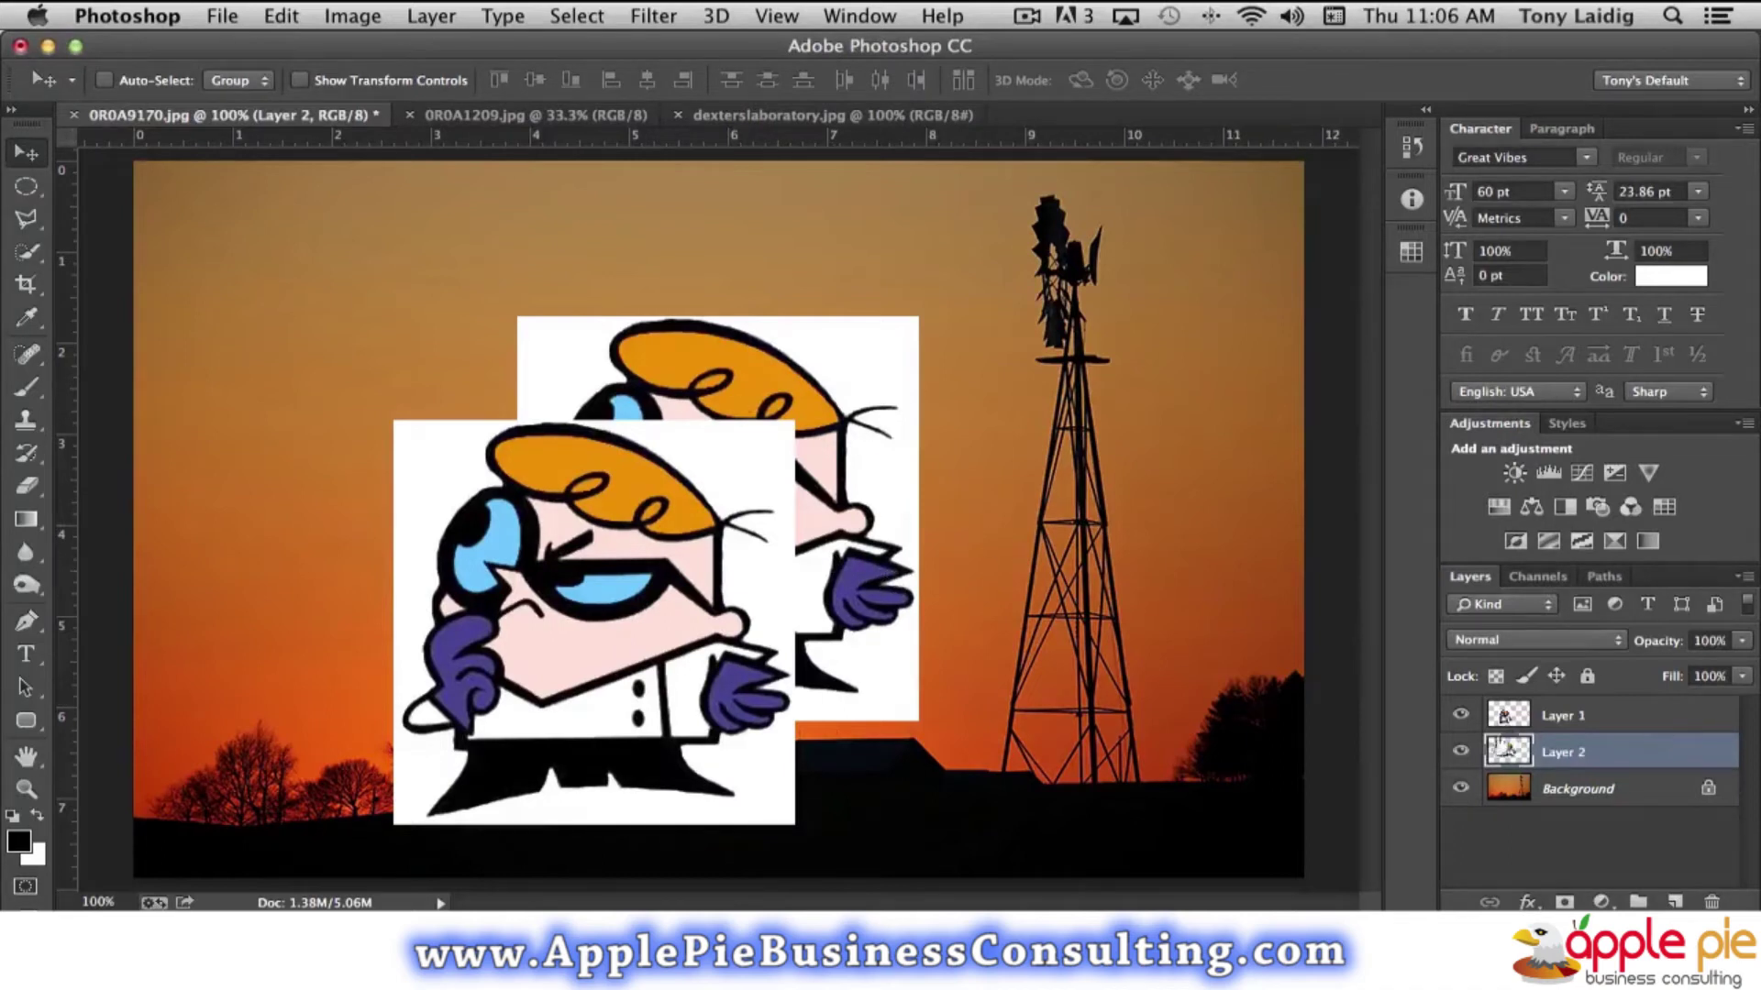
pyautogui.click(1461, 716)
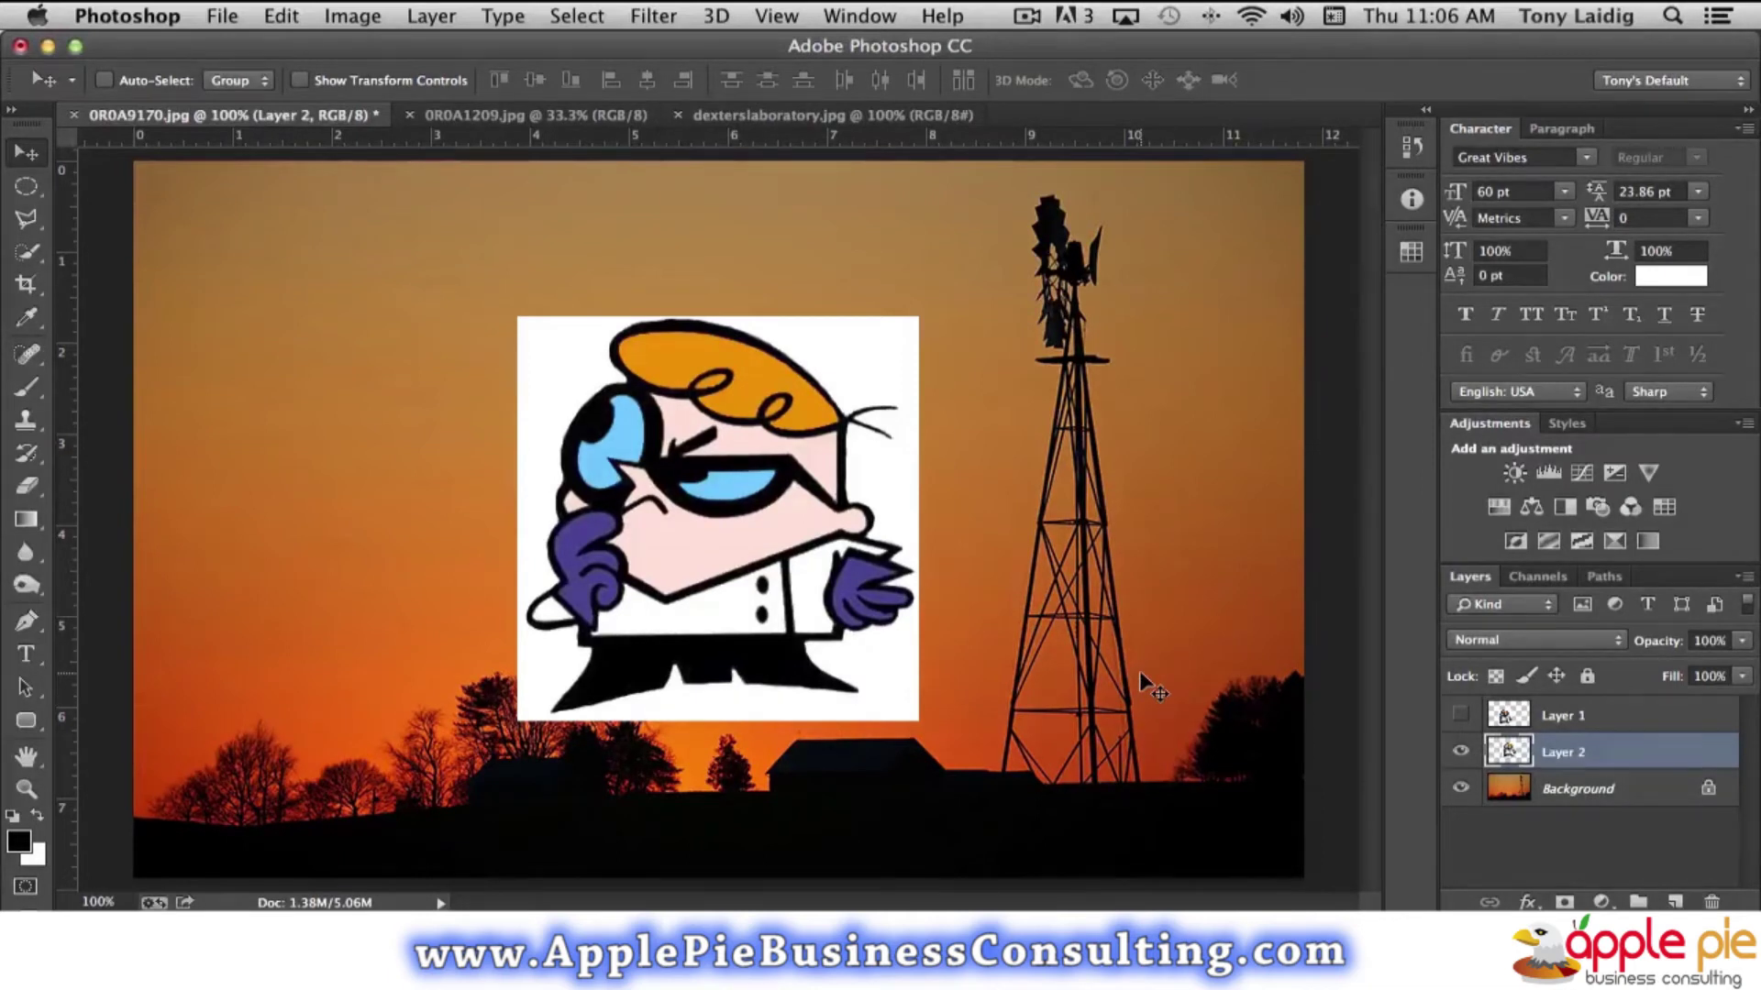
# Bring up the marquee tool flyout to choose a selection shape
pyautogui.click(26, 188)
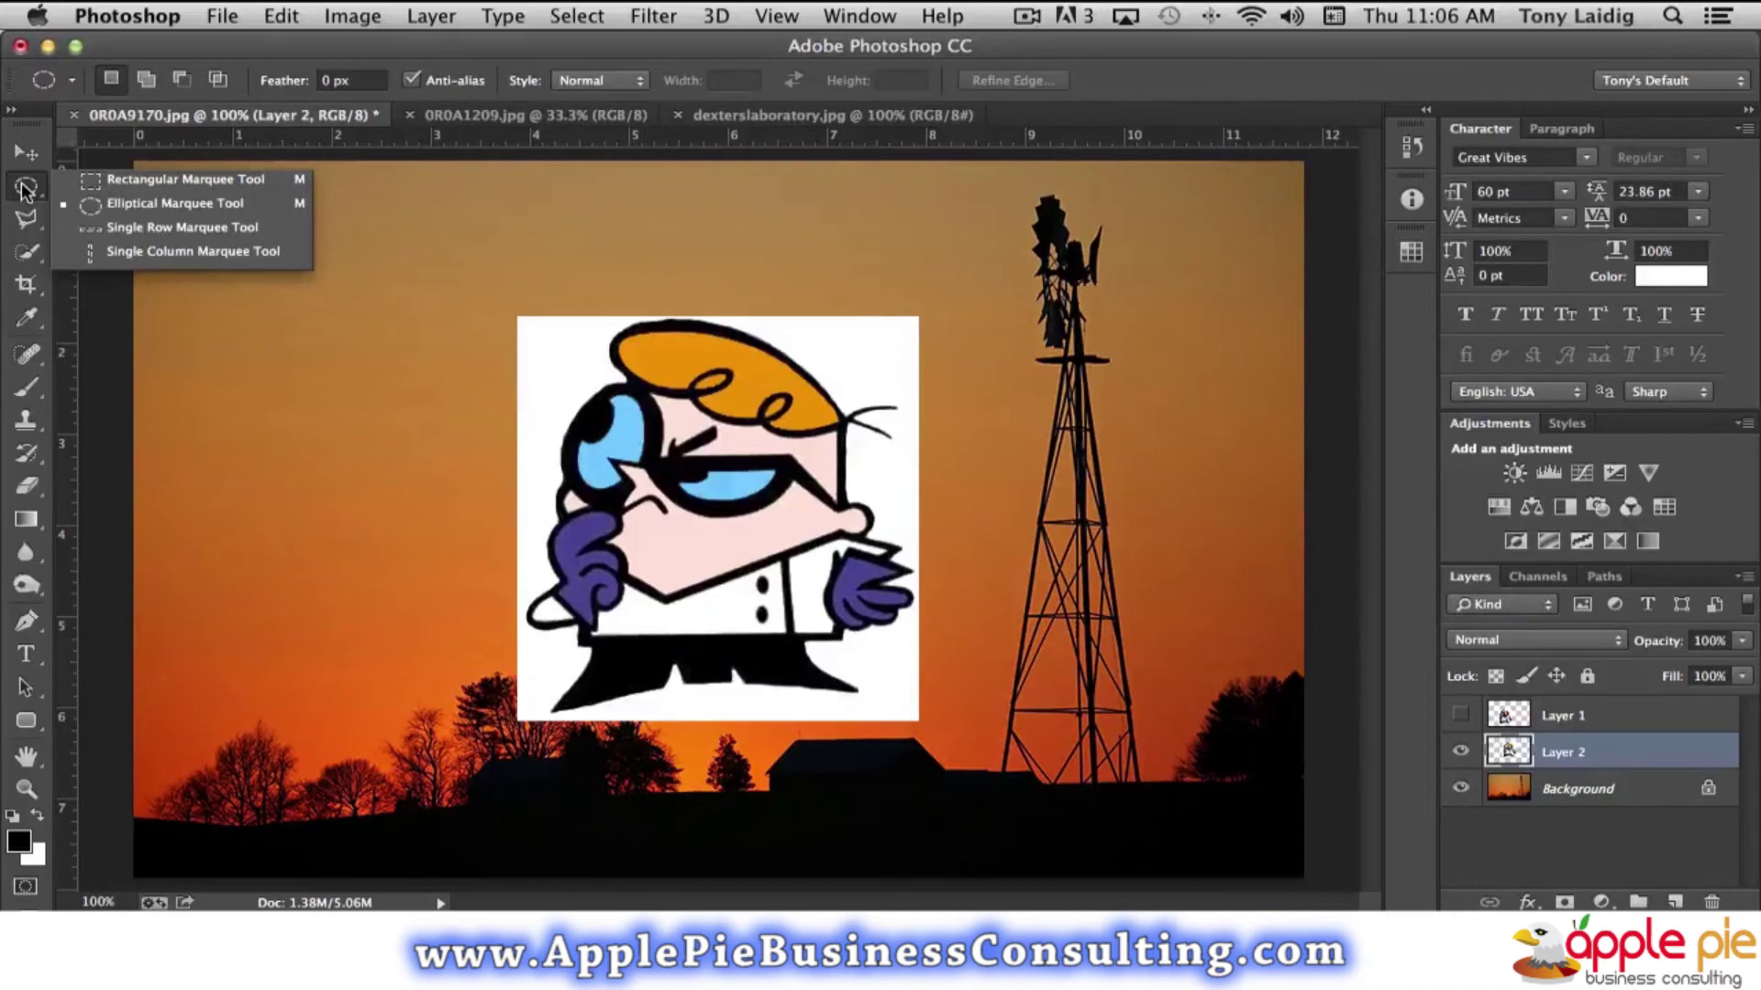
# Pick the Rectangular Marquee Tool, delete Layer 2 with confirmation, and begin a lower-left rectangle
pyautogui.click(127, 185)
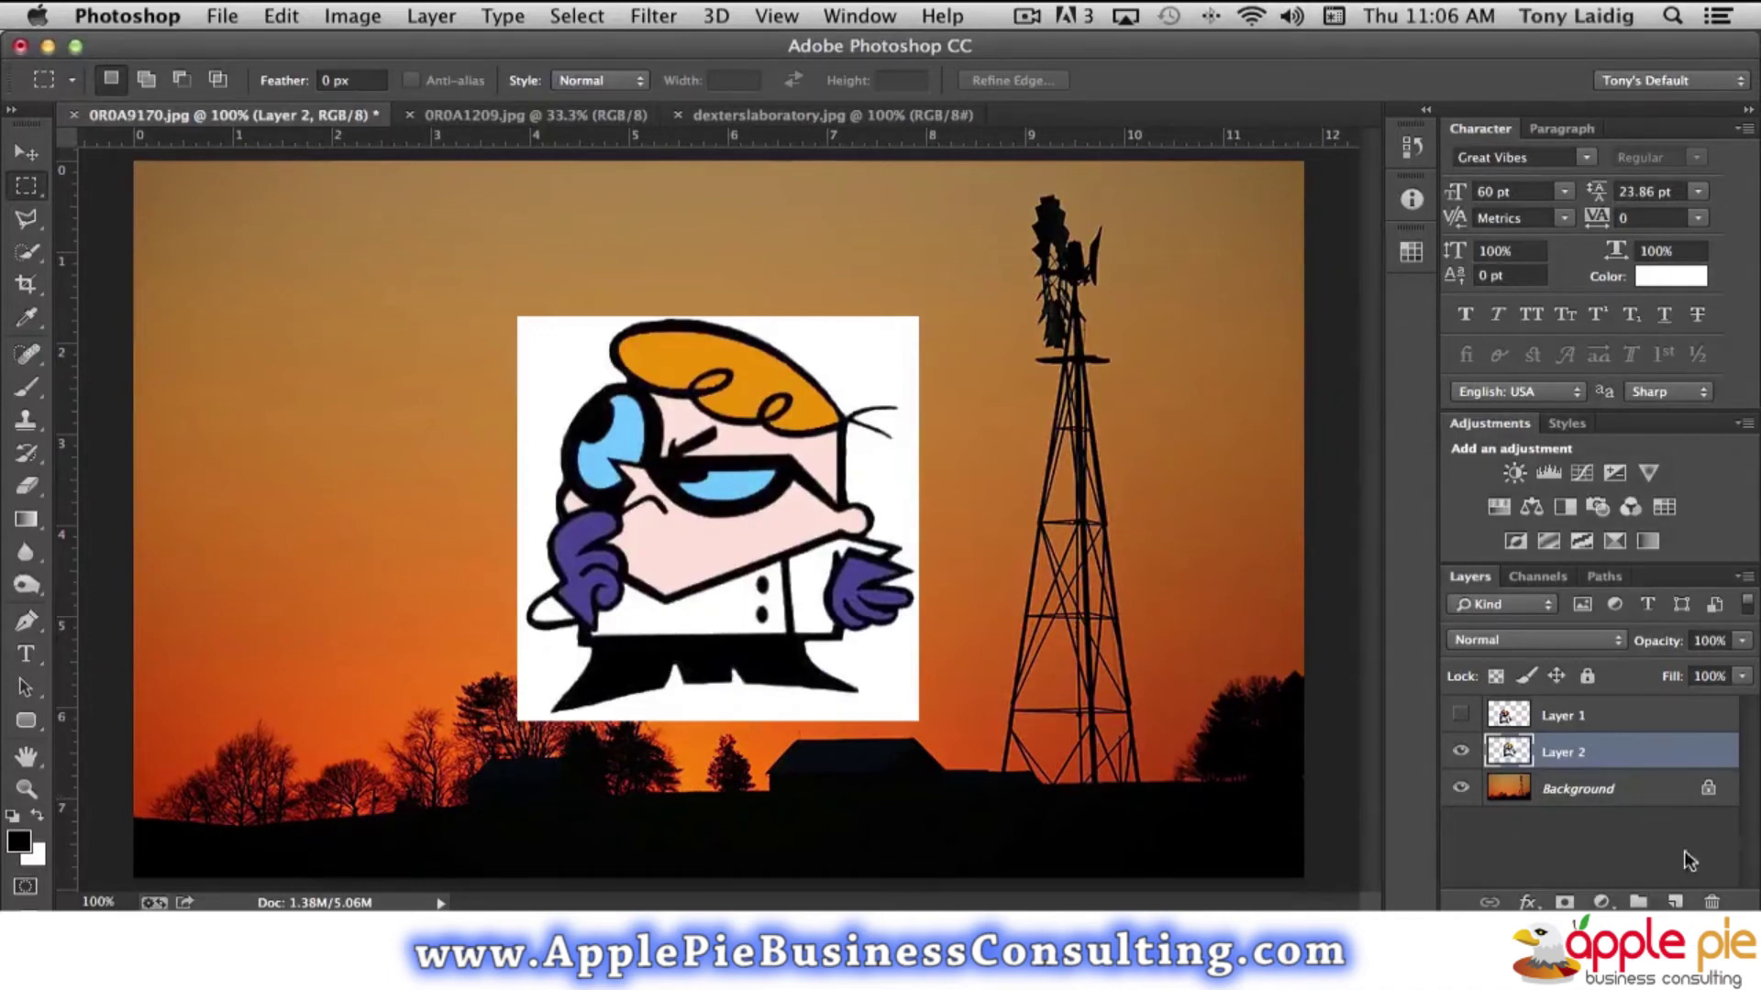
pyautogui.click(1715, 902)
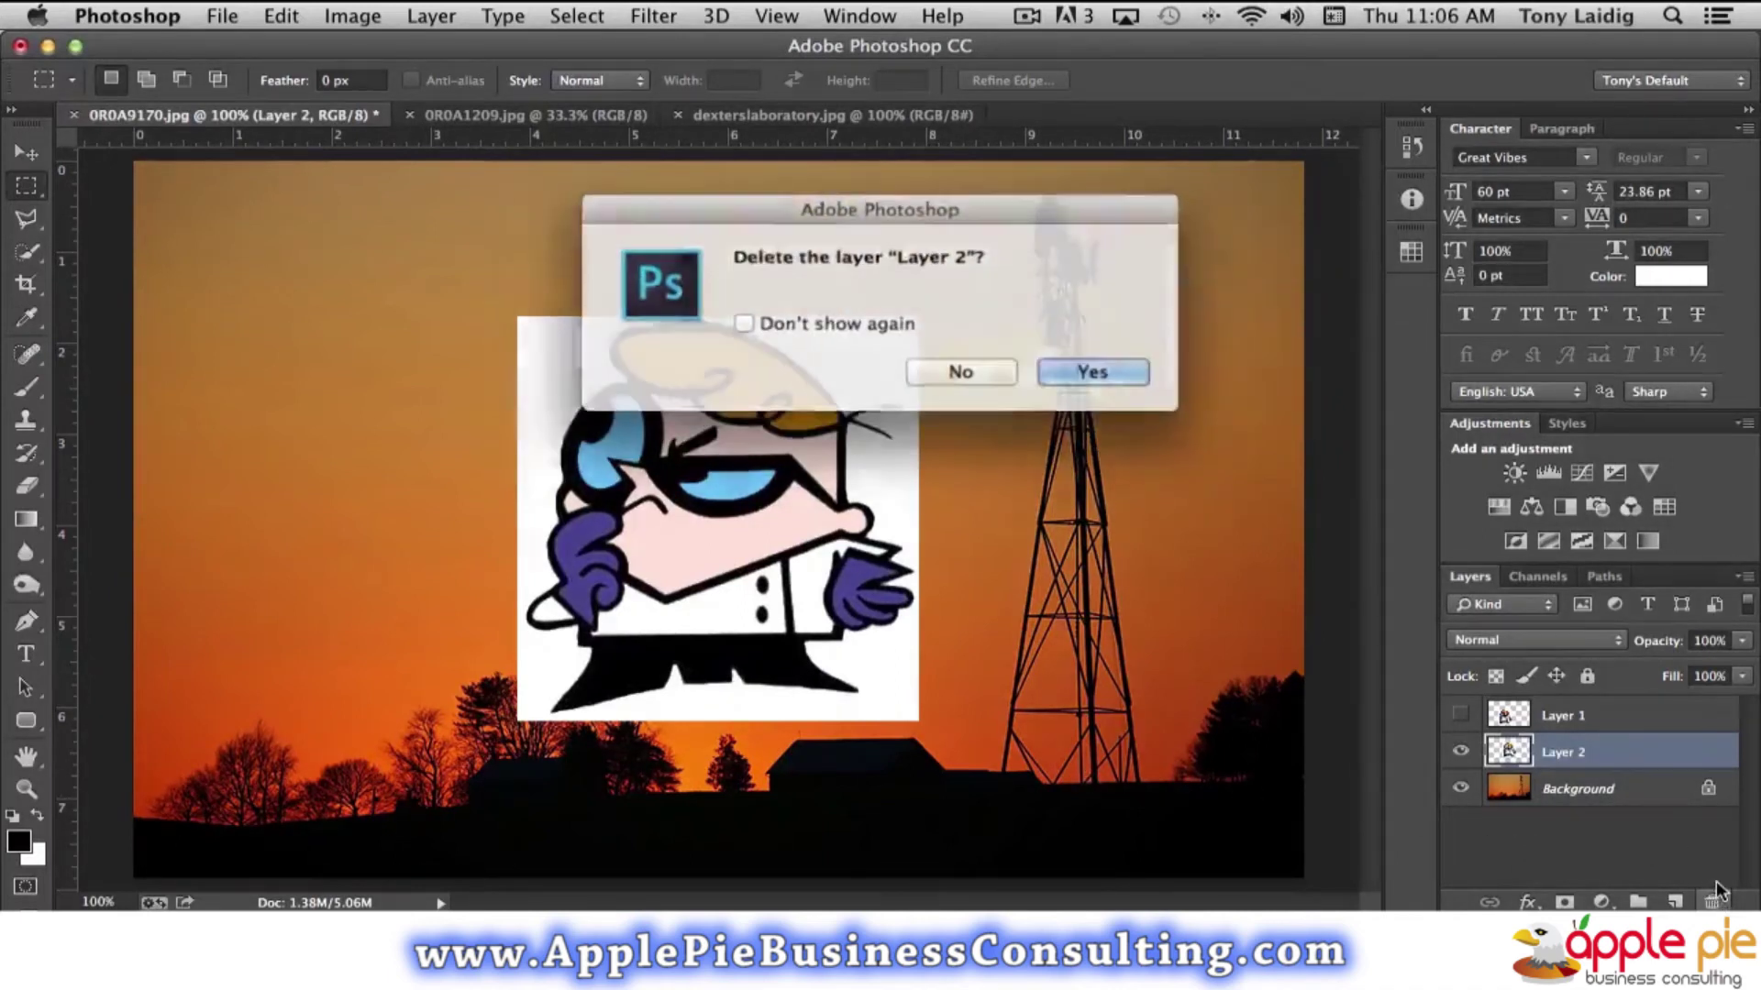
pyautogui.click(1087, 371)
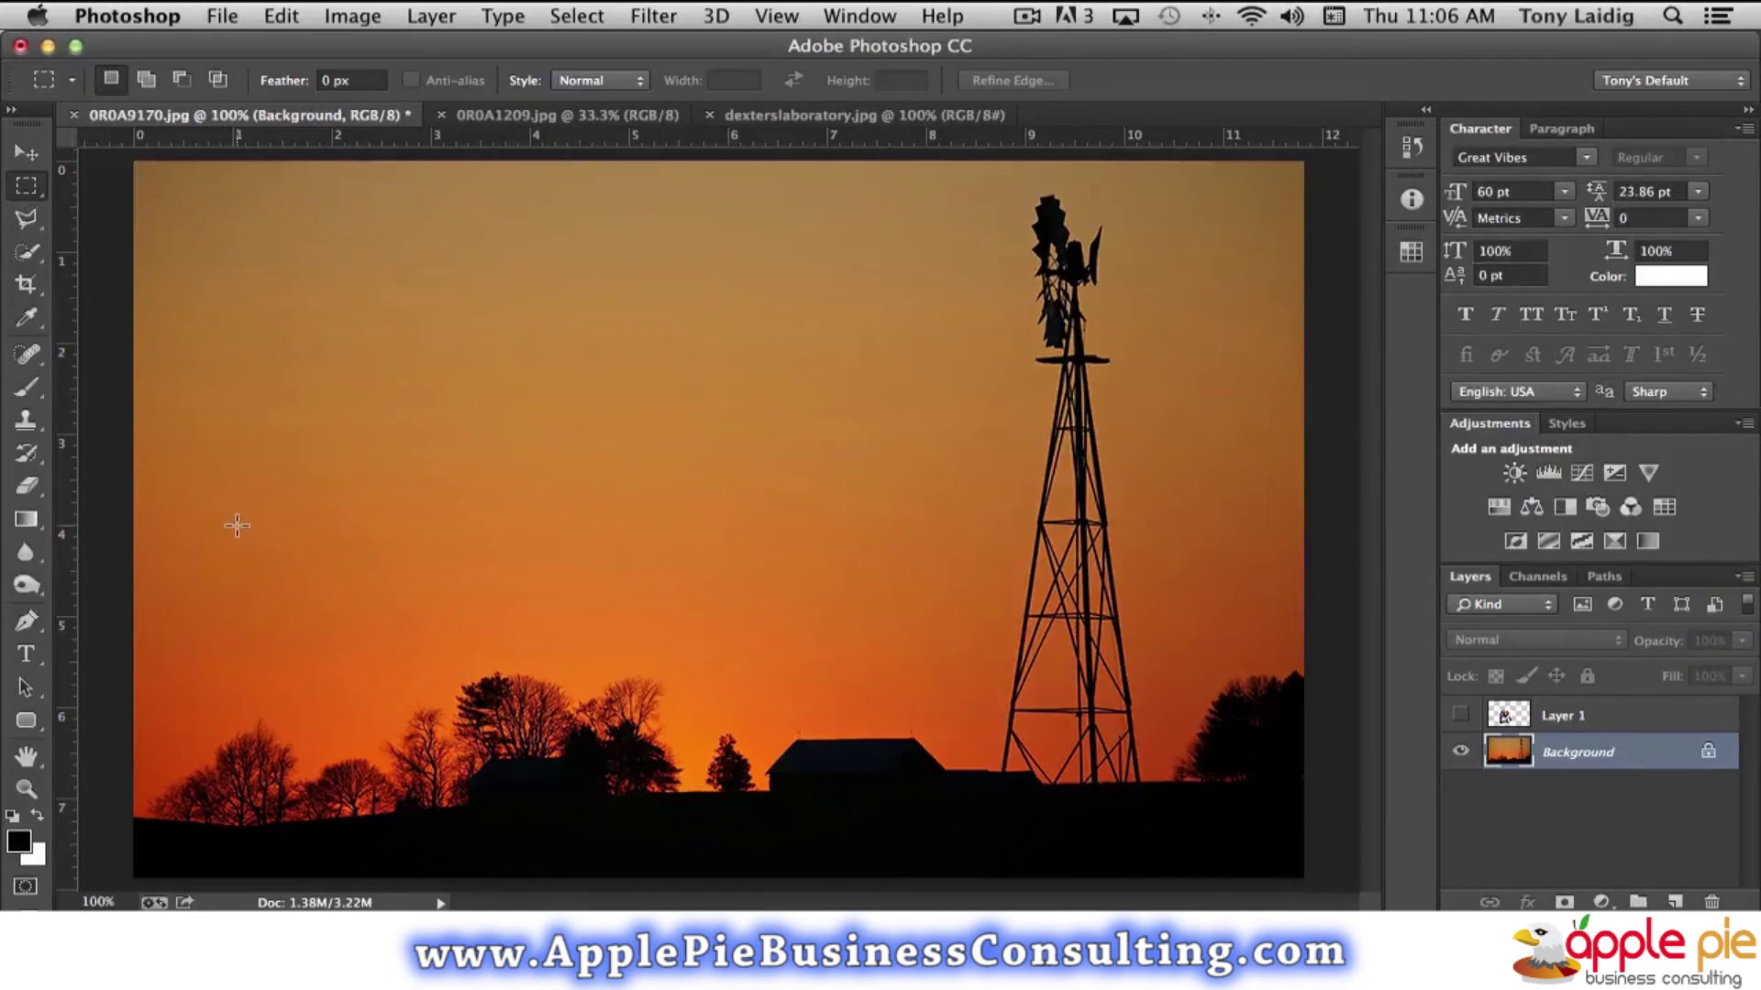
pyautogui.moveTo(237, 526); pyautogui.dragTo(439, 724)
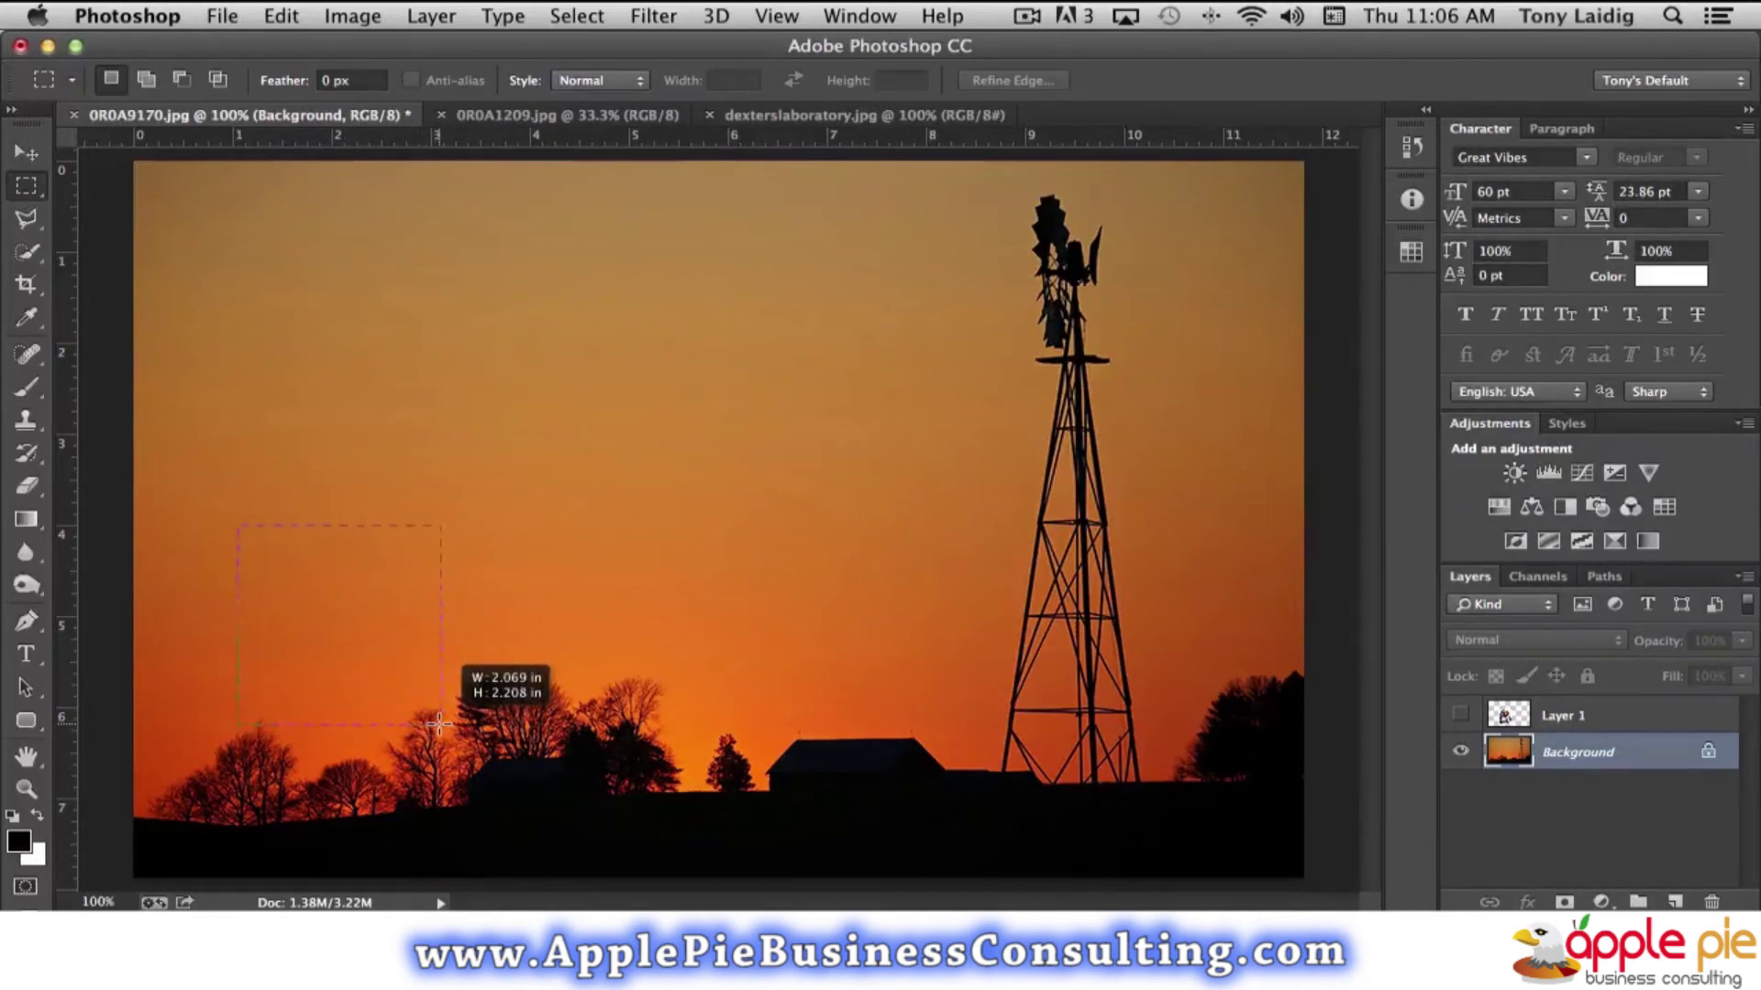
# Finish the lower-left rectangle over the trees and paste the Dexter cartoon into it as Layer 2
pyautogui.moveTo(439, 724); pyautogui.dragTo(460, 754)
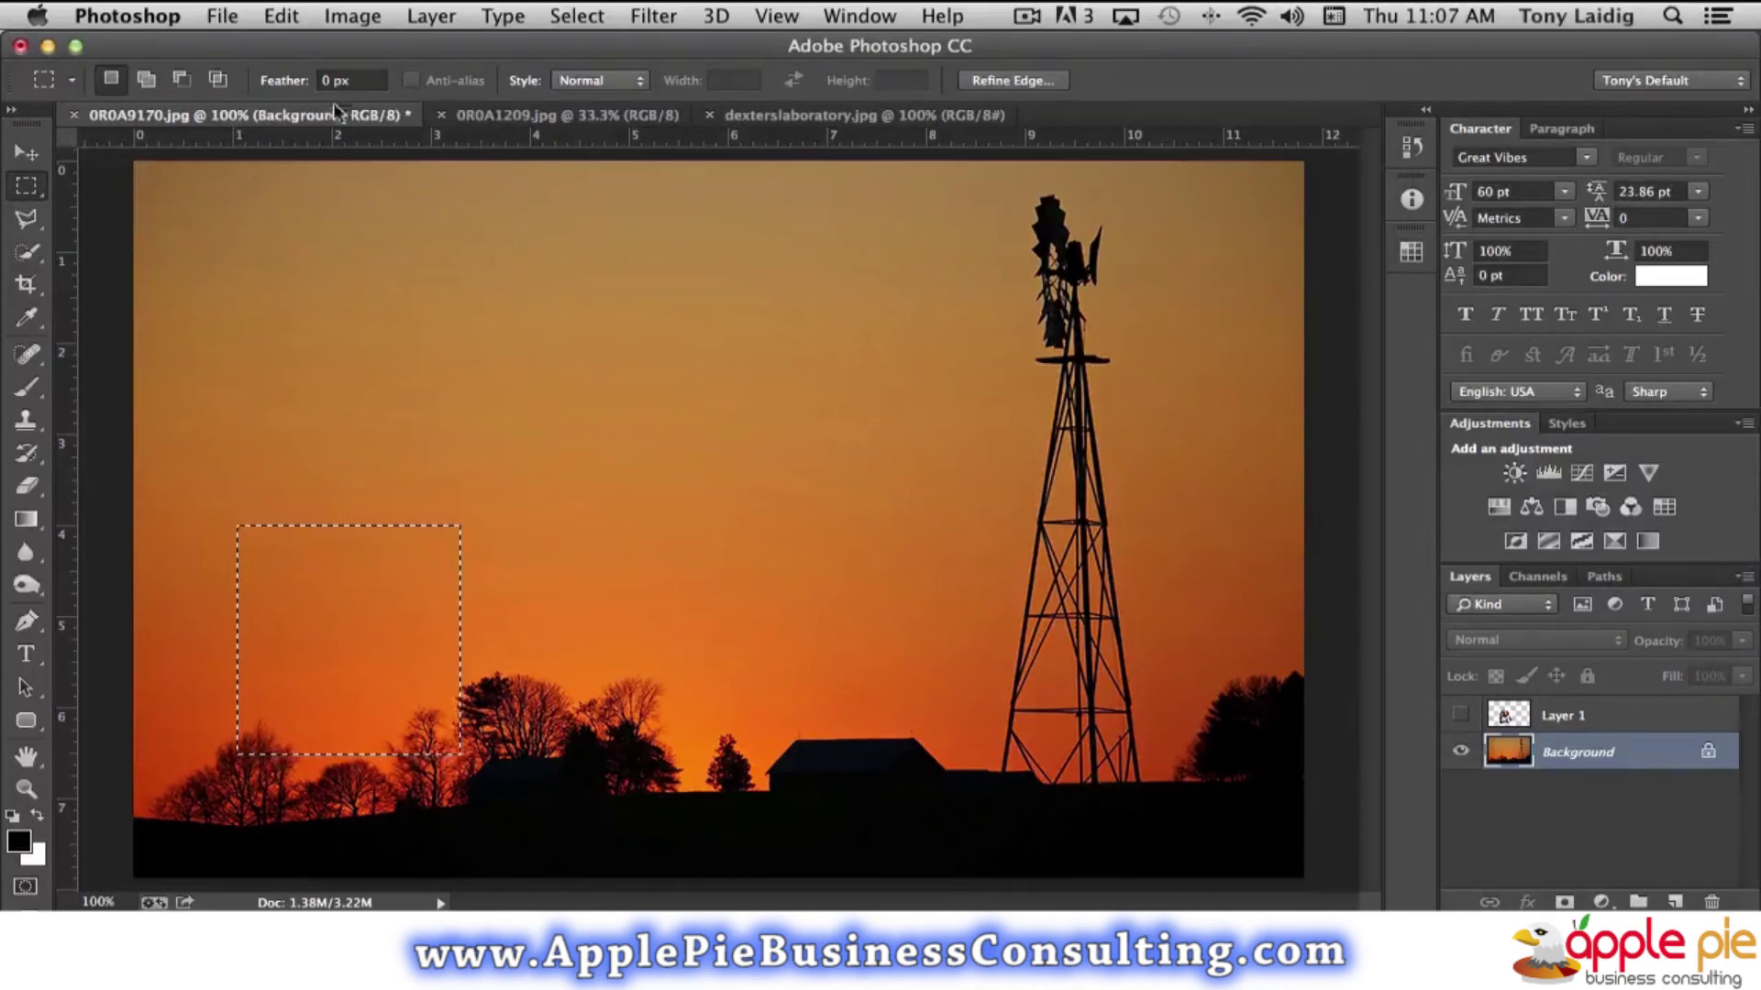
pyautogui.click(281, 17)
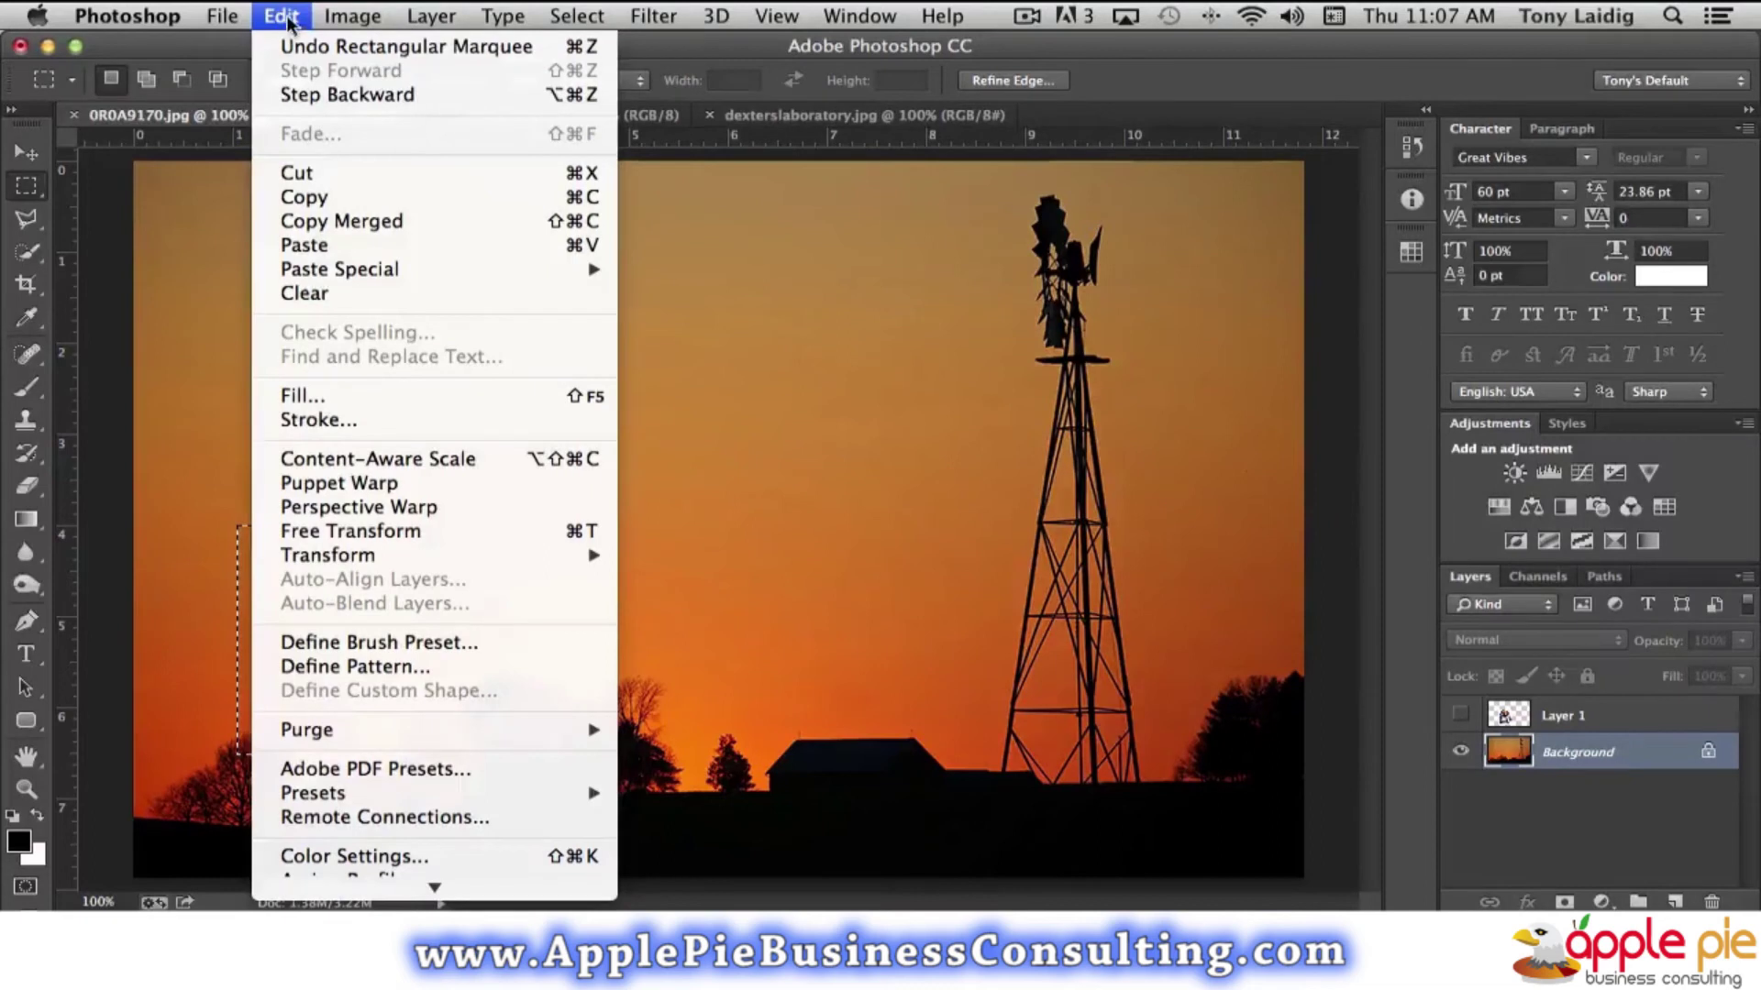
pyautogui.click(350, 244)
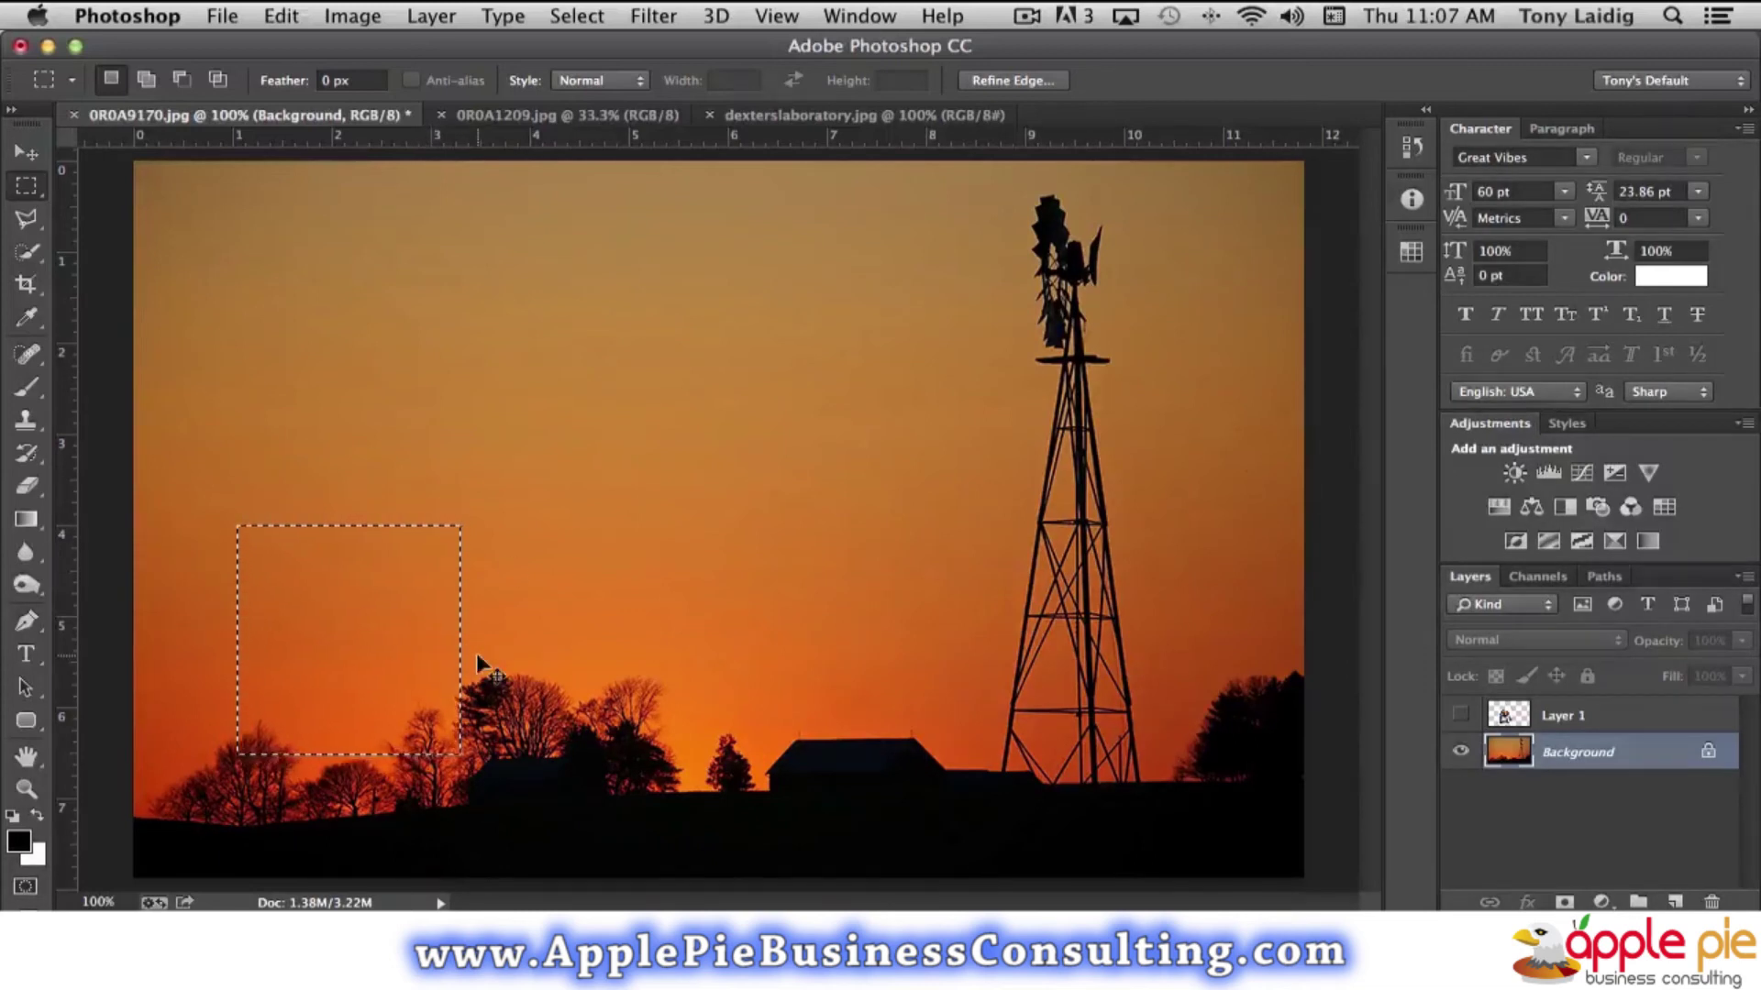
pyautogui.press('super+v')
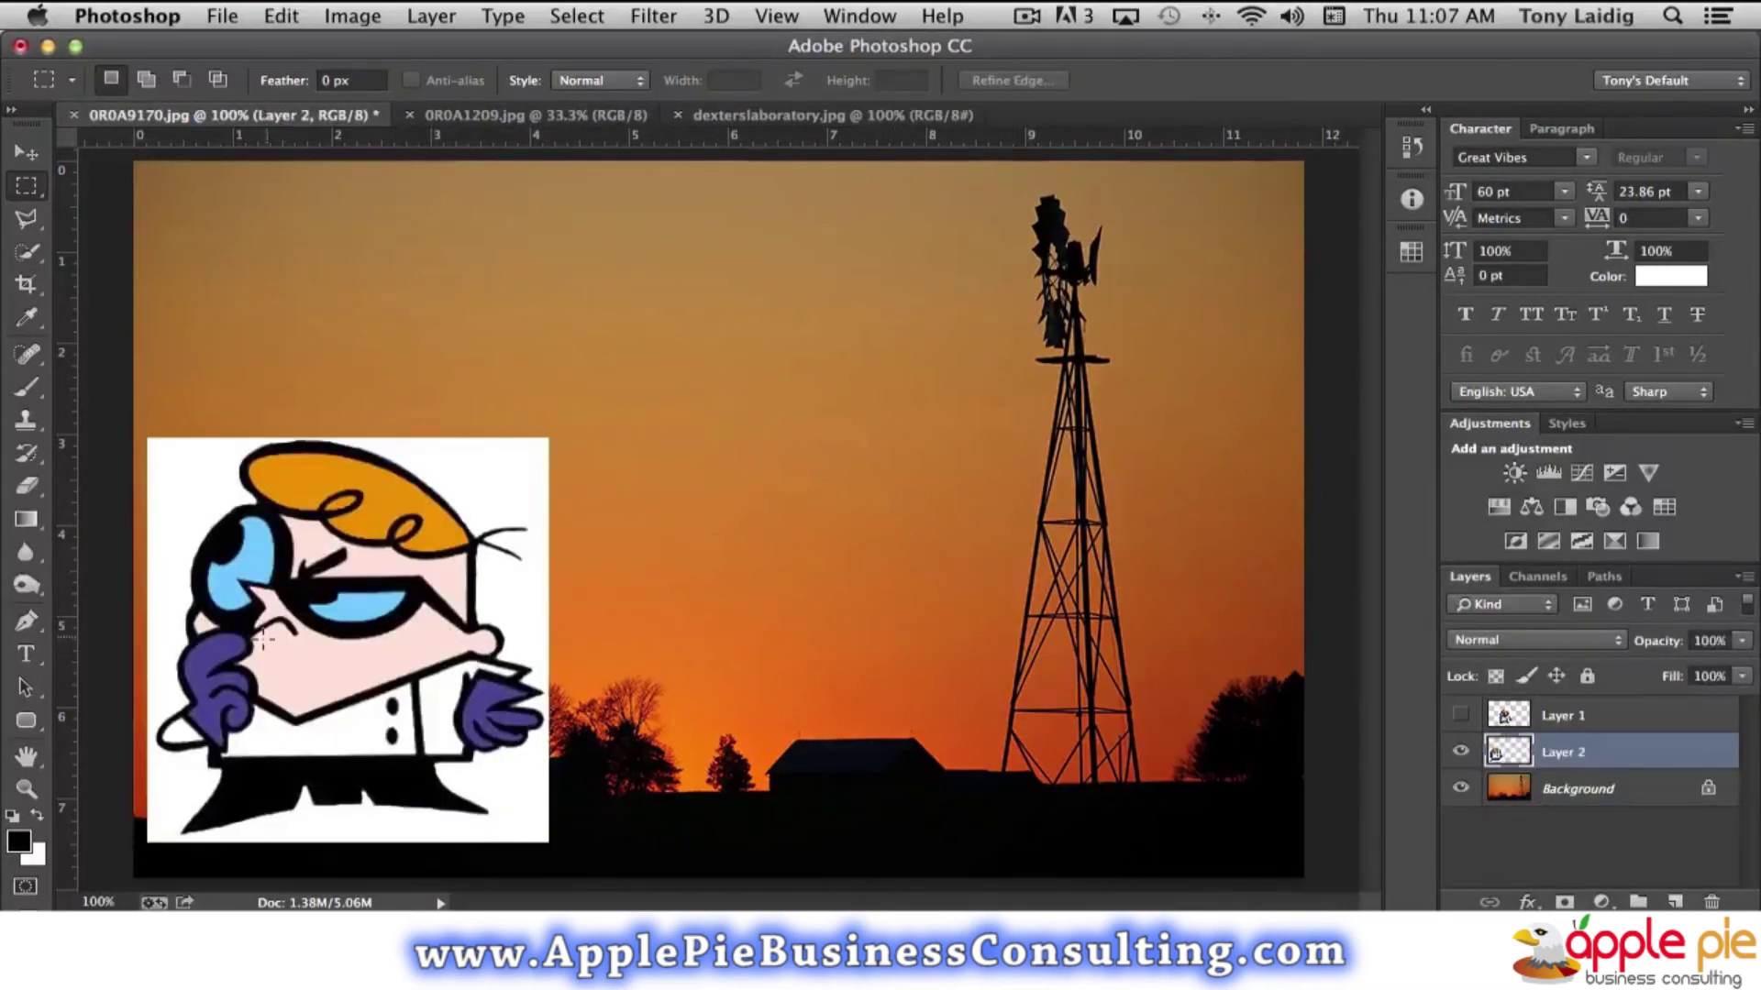